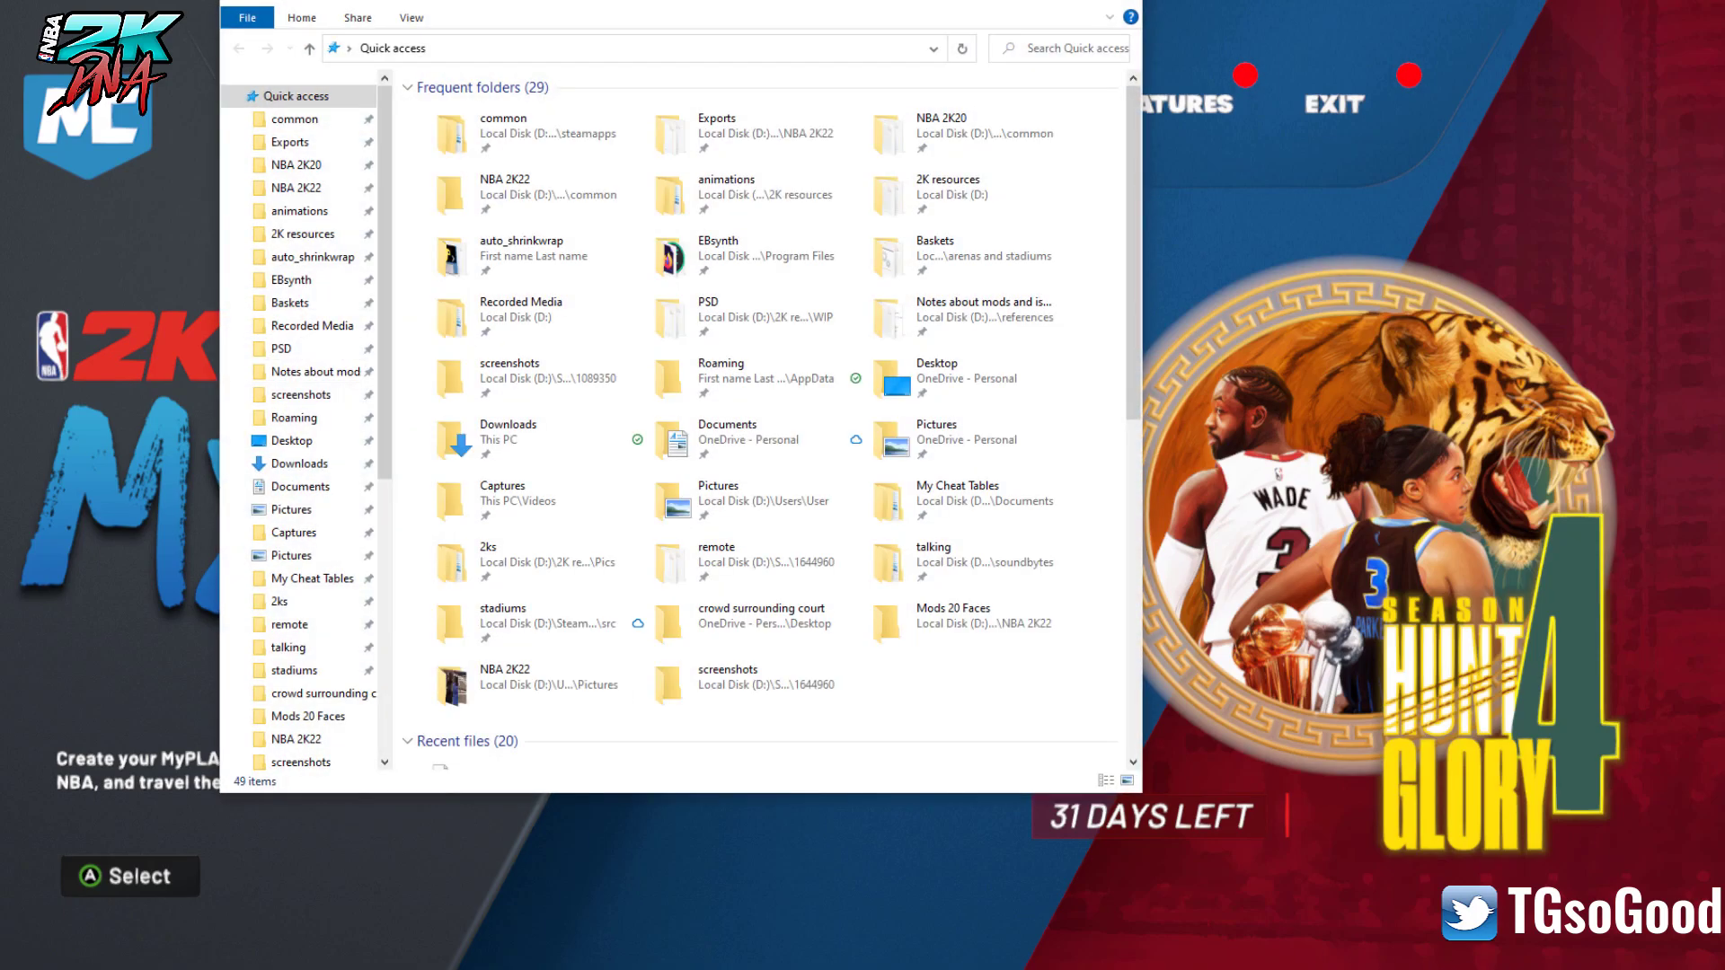
Step: Open the NBA 2K22 game folder and move the File Explorer window aside
double_click(552, 189)
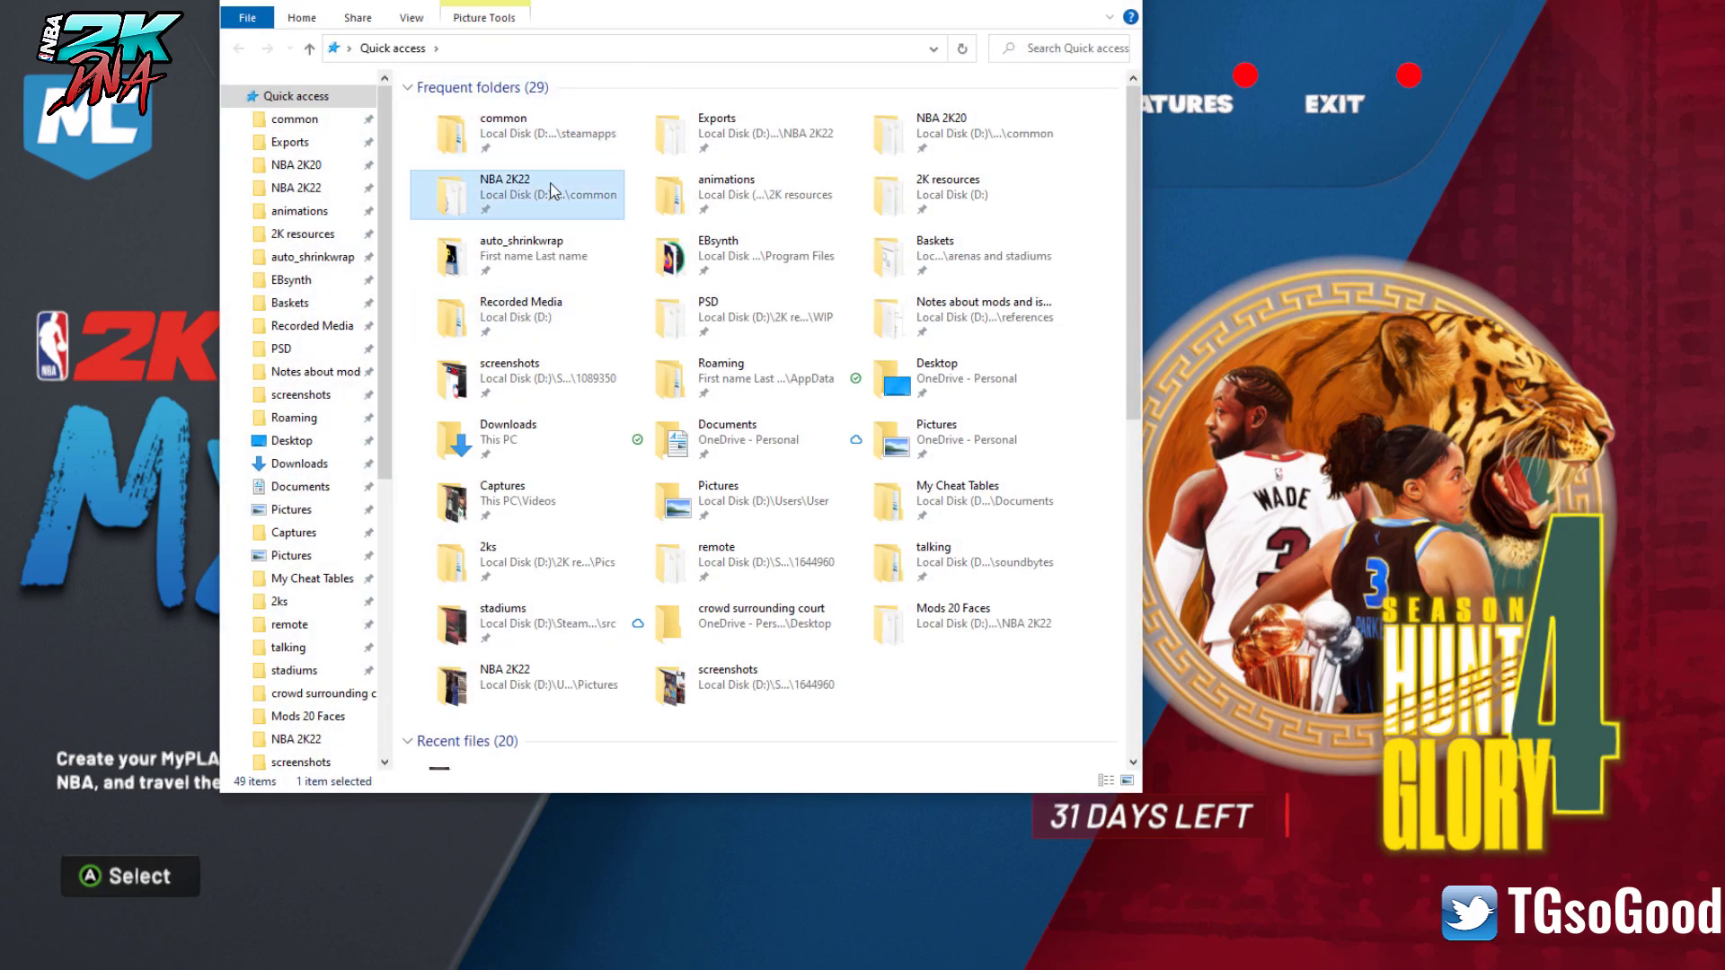
left_click_drag(806, 8, 937, 133)
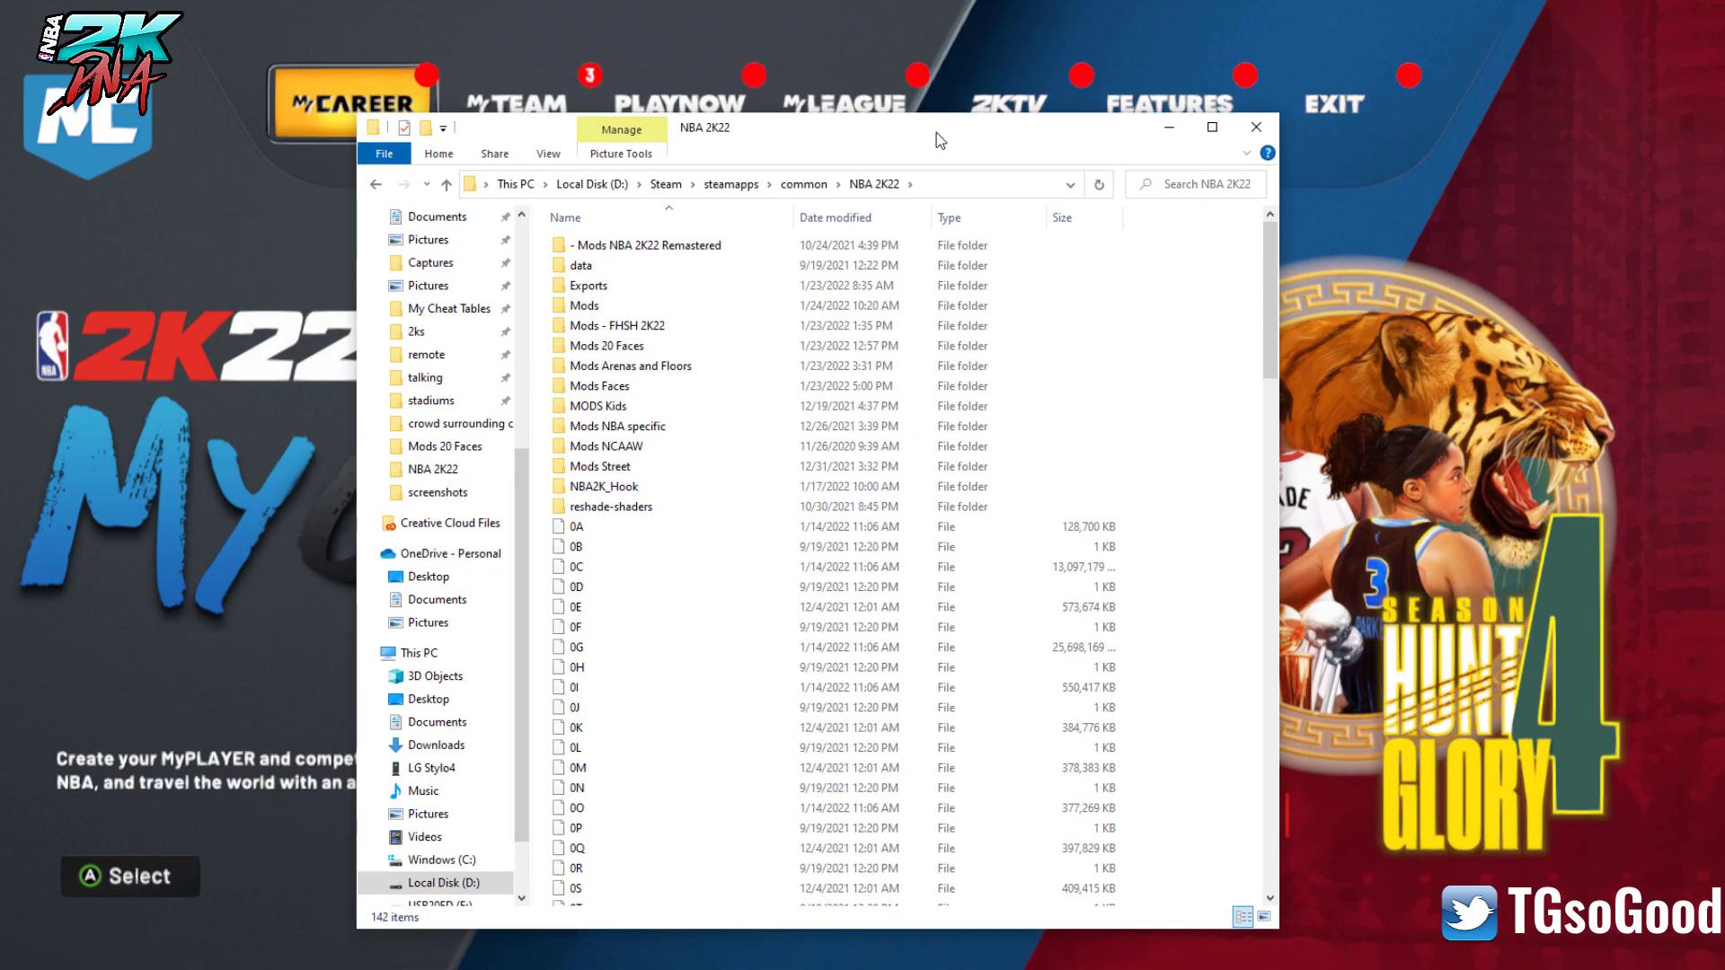
left_click_drag(544, 306, 697, 471)
Step: Select each mod folder in turn, from Mods NBA 2K22 Remastered through NBA2K_Hook, ending on Mods
left_click(639, 248)
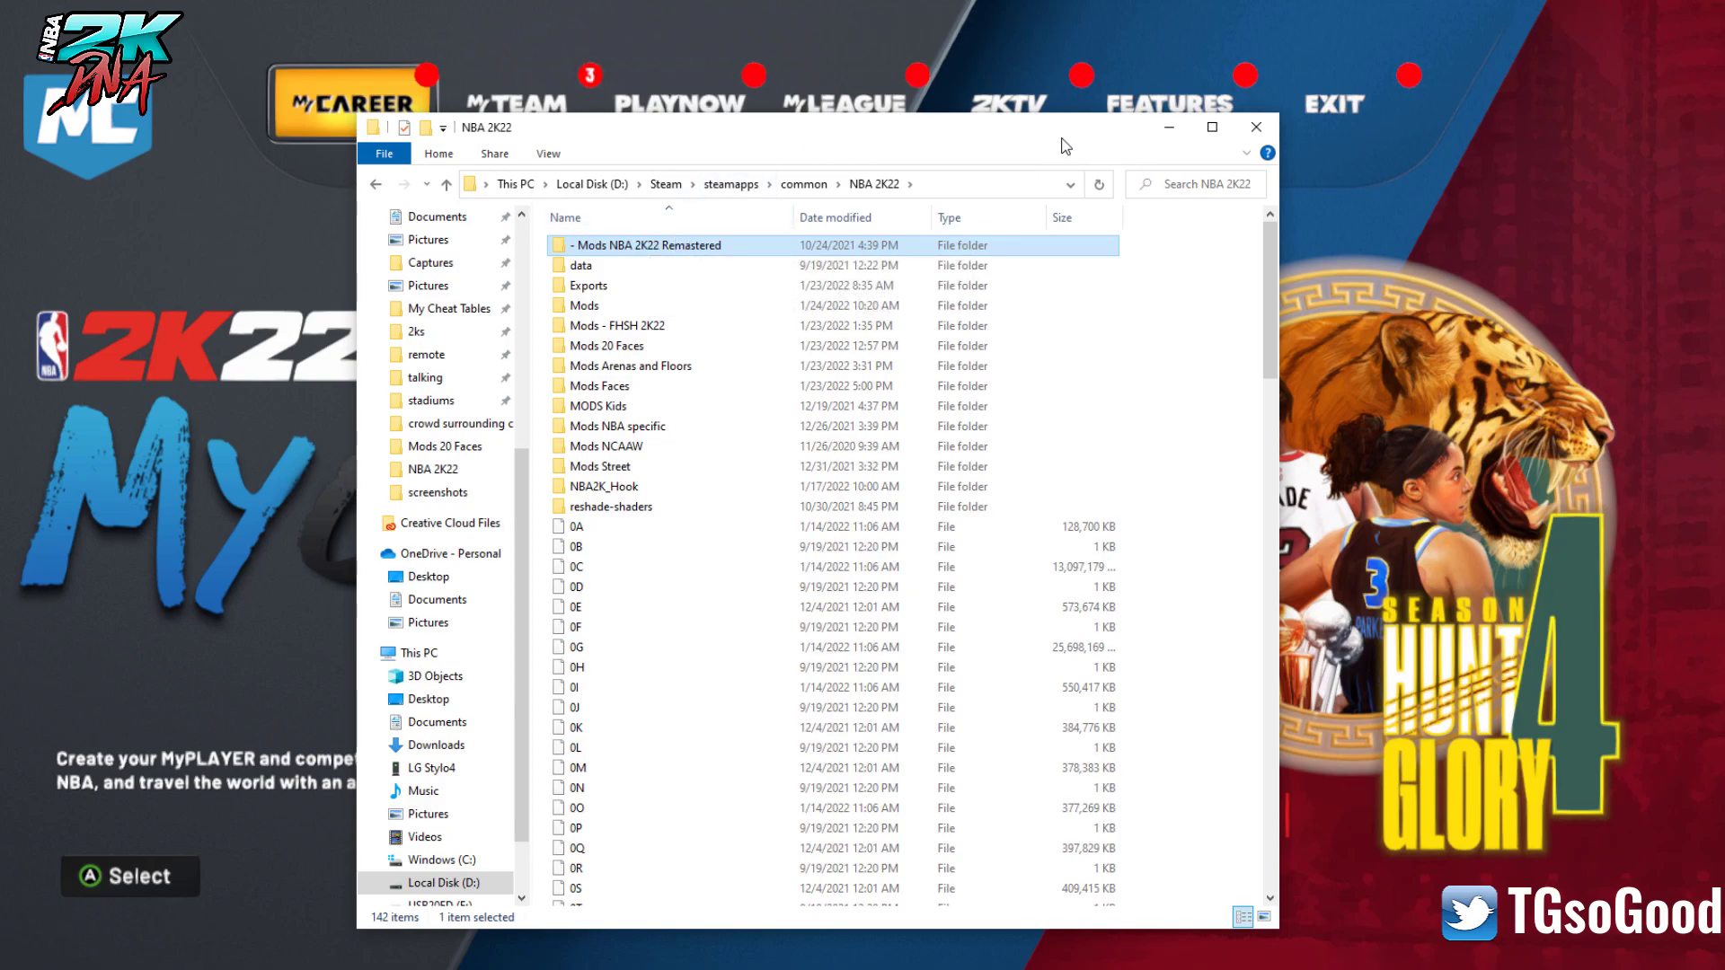
left_click(613, 311)
left_click(621, 327)
left_click(635, 347)
left_click(633, 367)
left_click(630, 387)
left_click(628, 406)
left_click(623, 427)
left_click(620, 447)
left_click(618, 467)
left_click(615, 487)
left_click(599, 307)
double_click(598, 308)
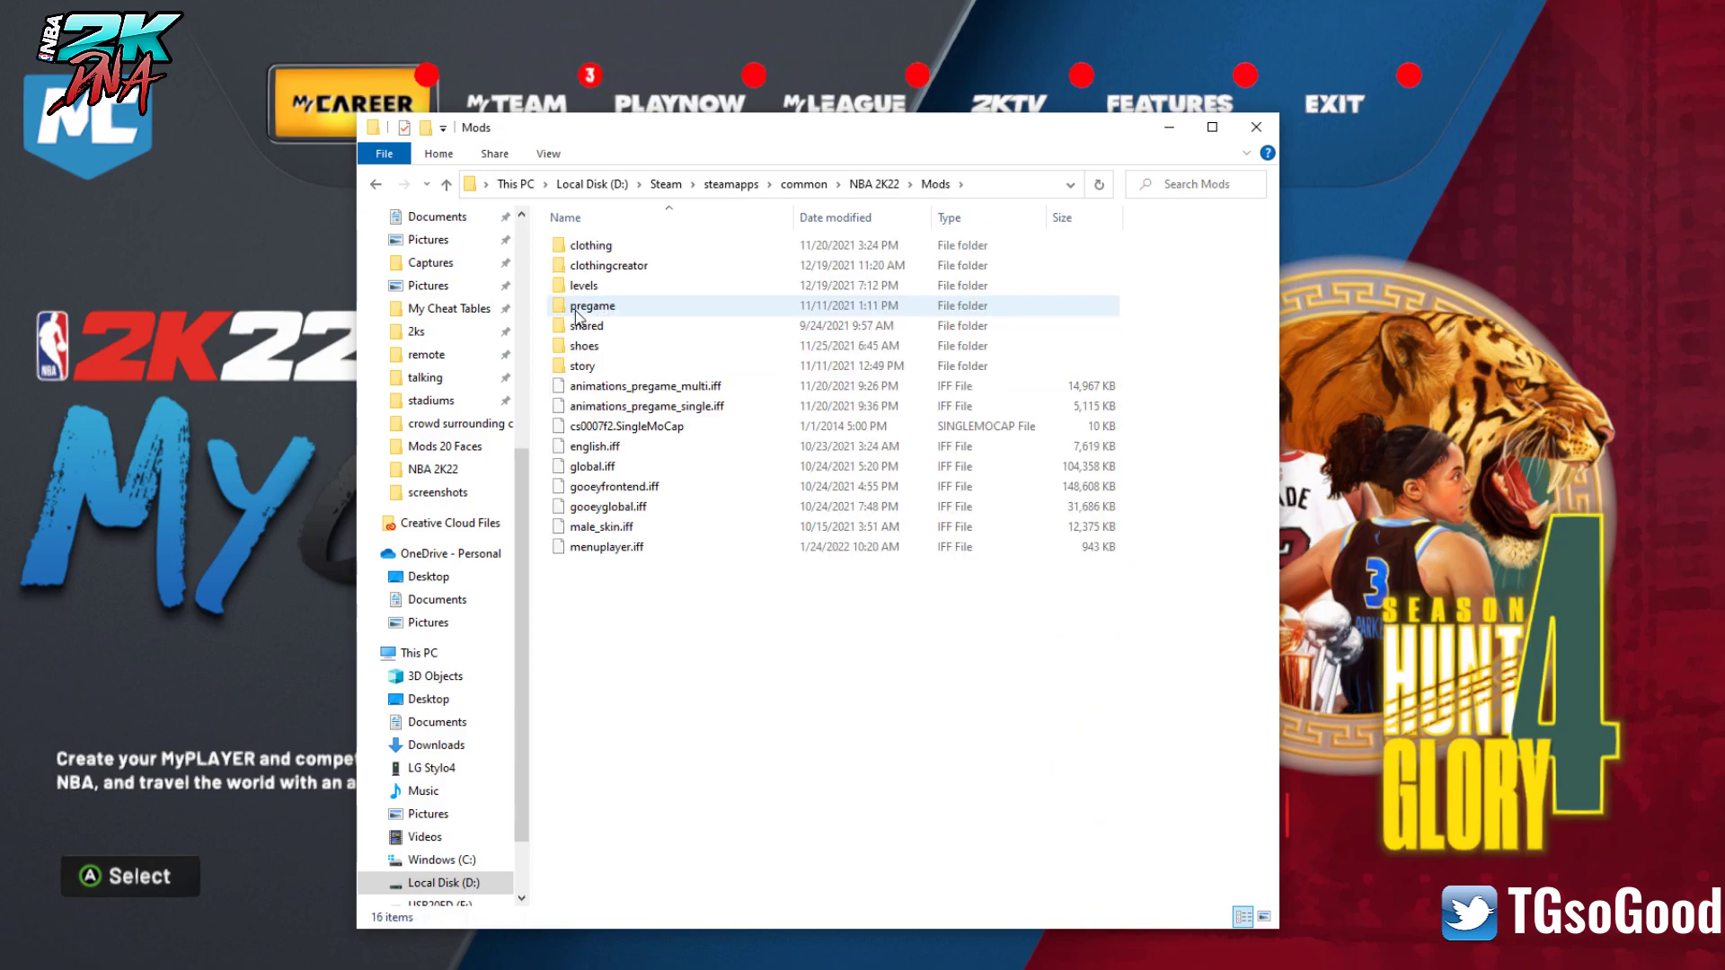
left_click_drag(682, 664, 550, 232)
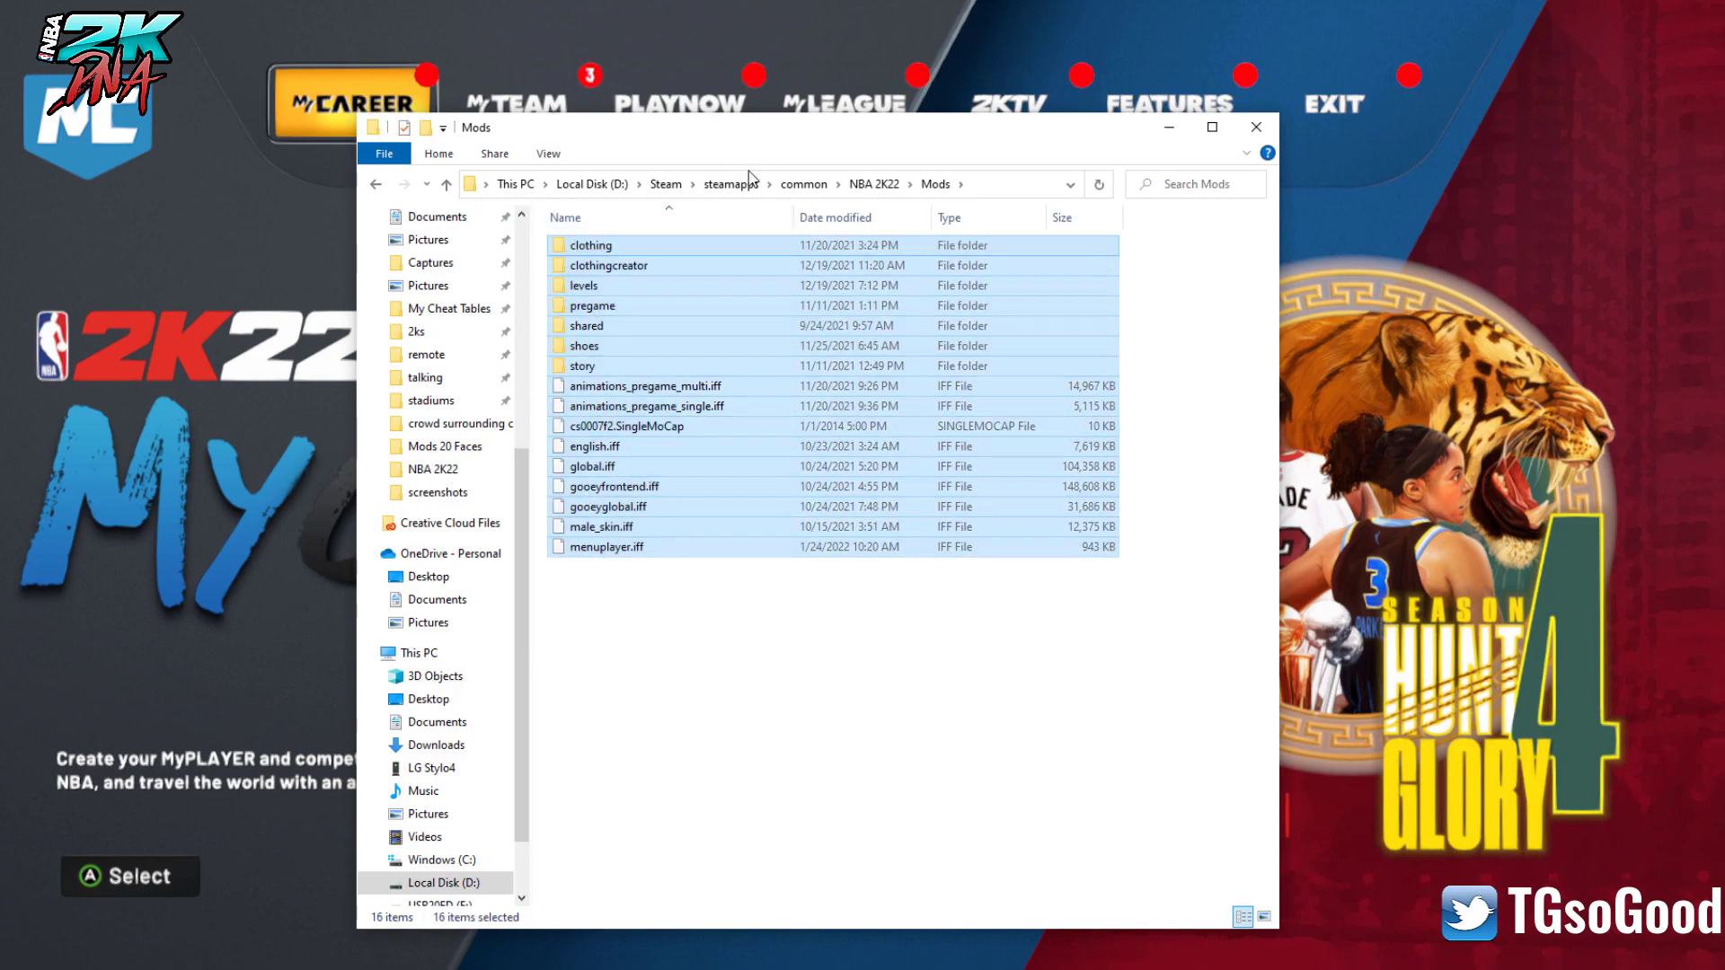
left_click(870, 184)
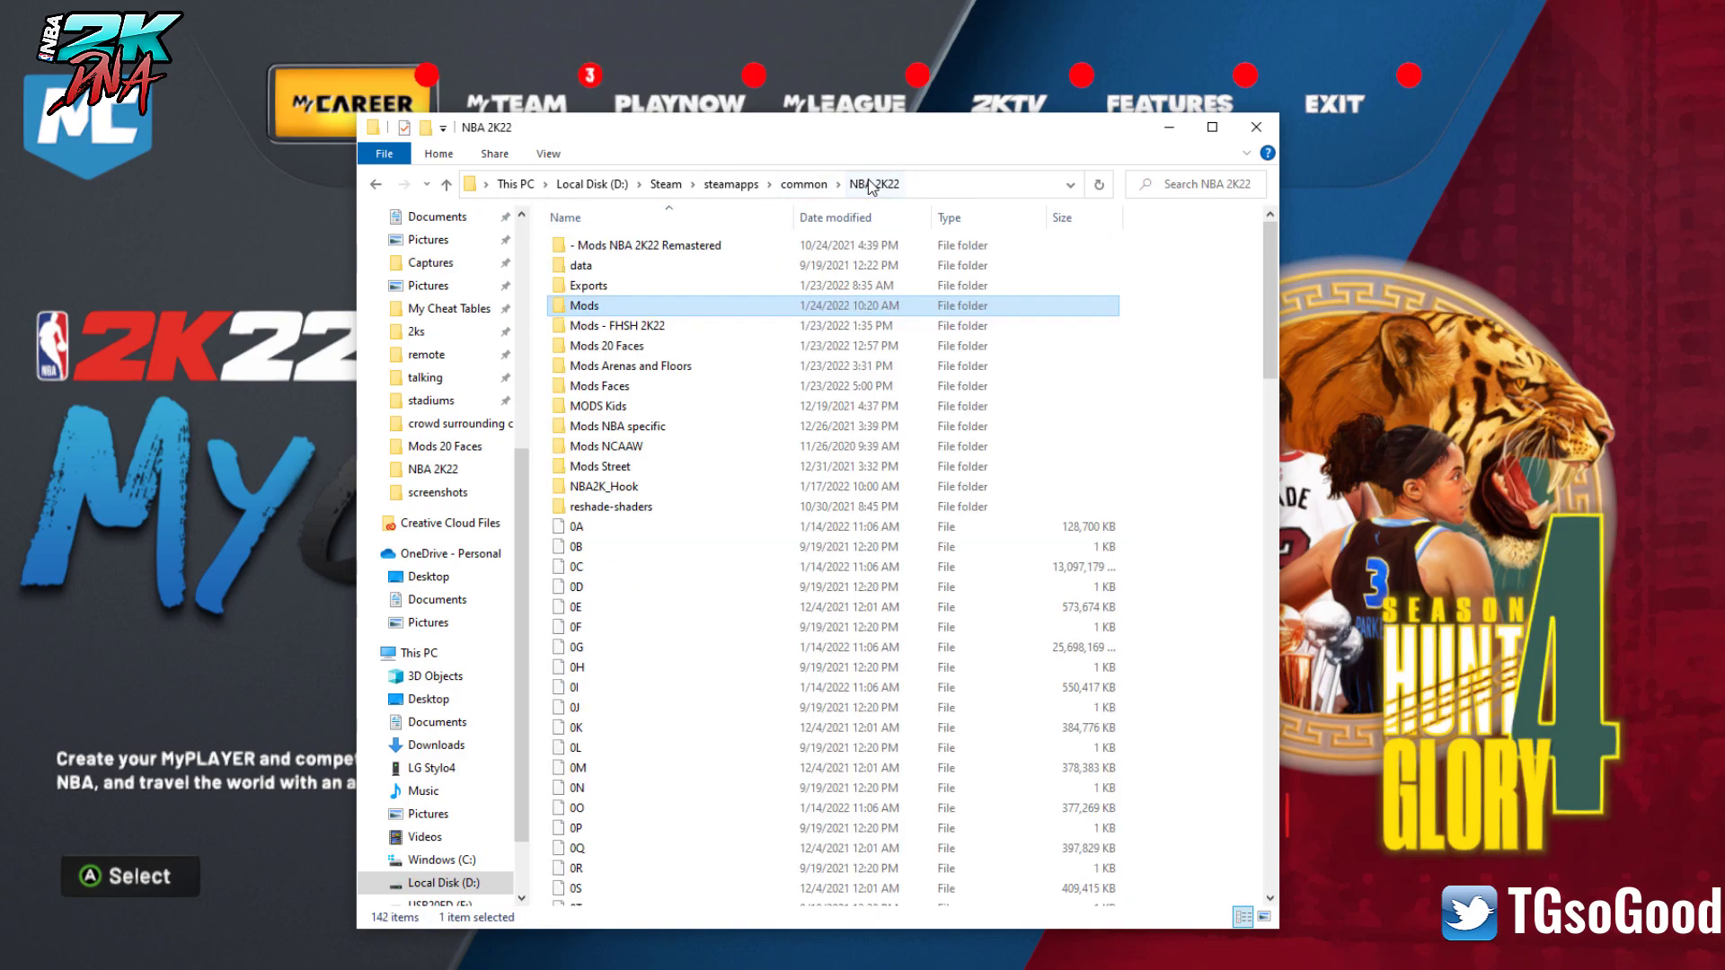
left_click(639, 333)
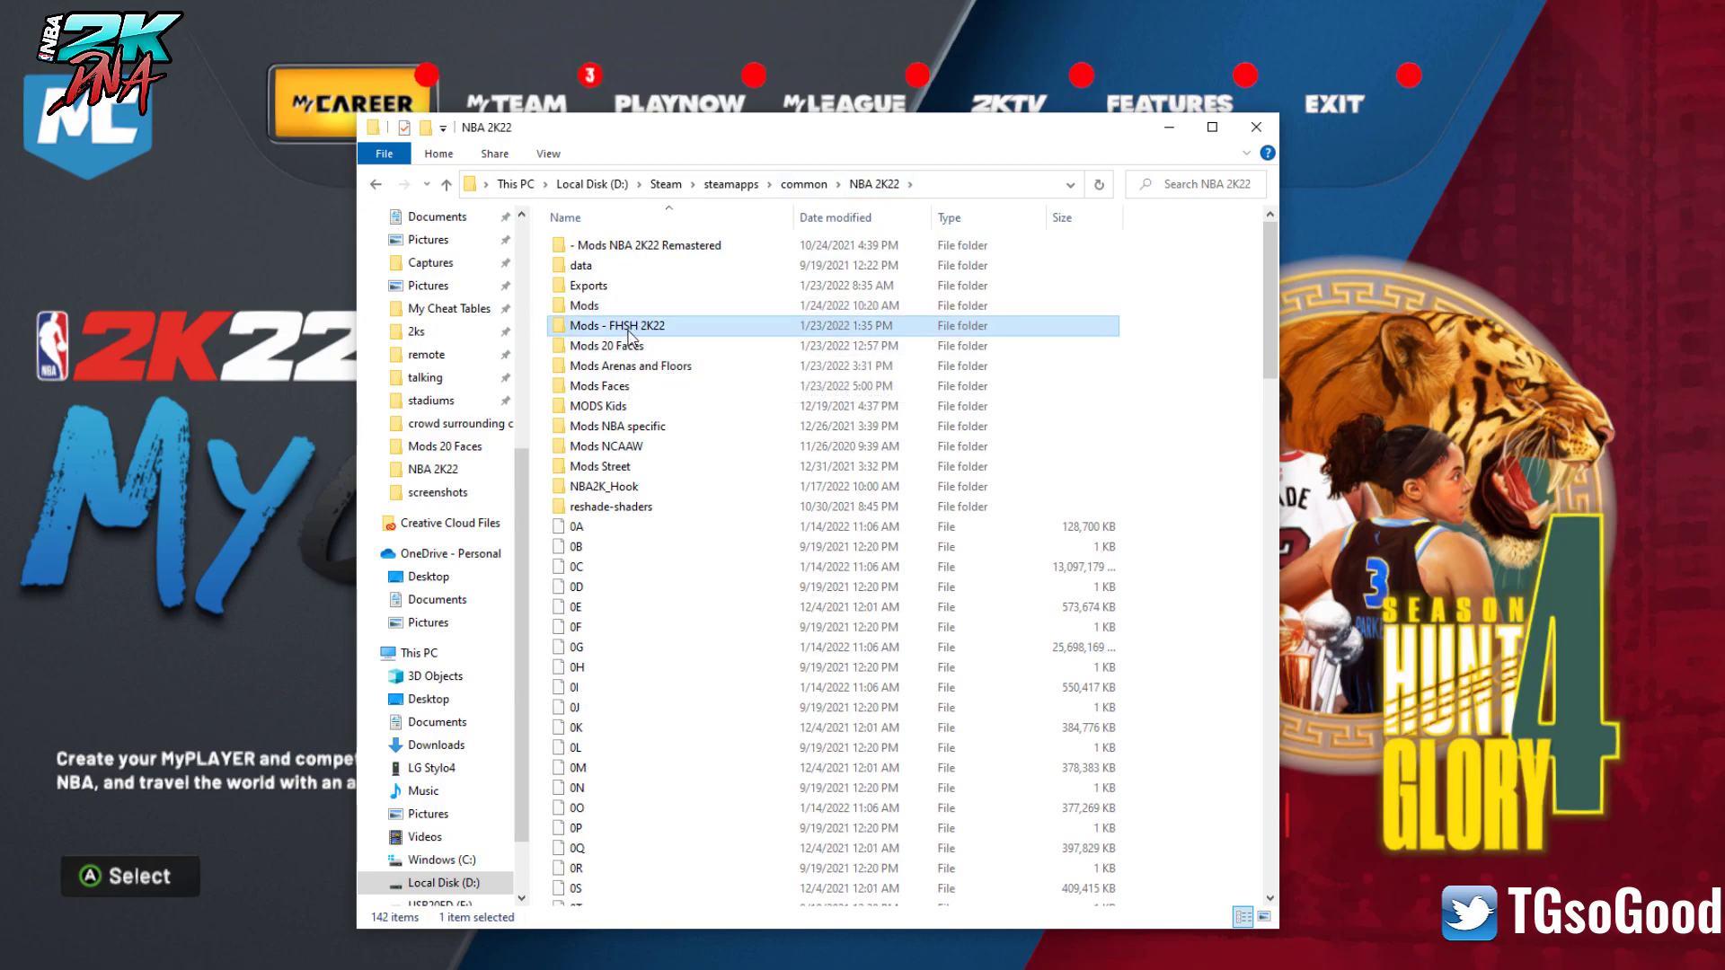
double_click(652, 332)
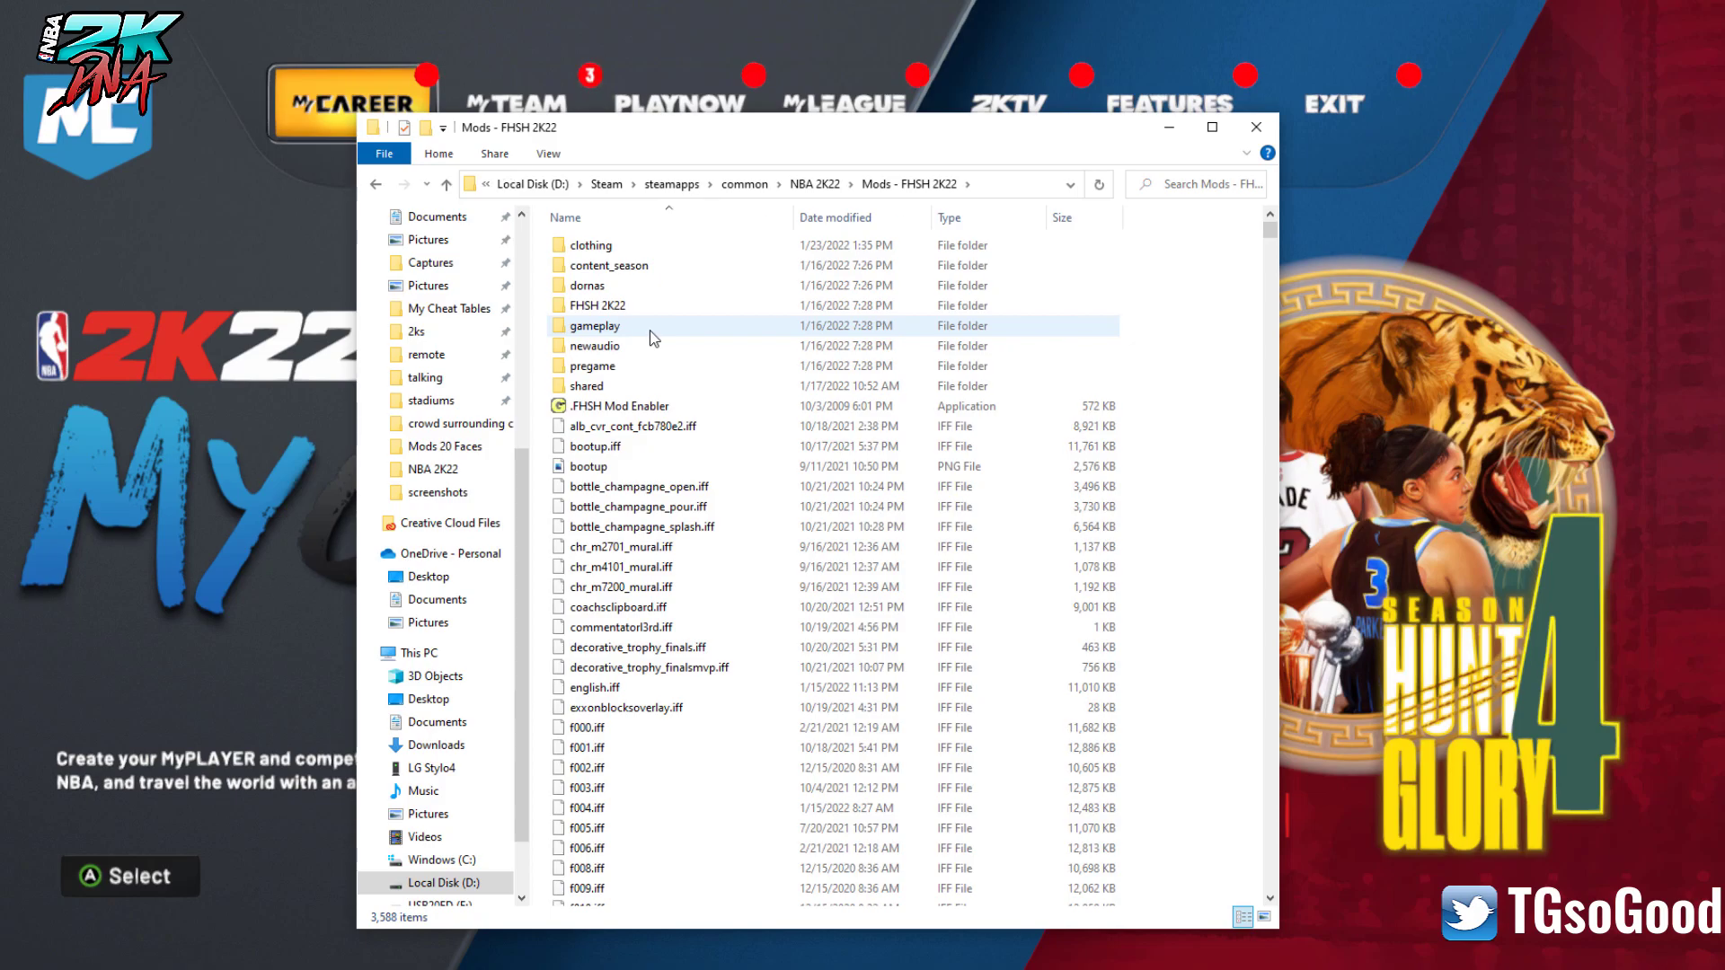
scroll(763, 503, "down", 20)
scroll(791, 629, "down", 20)
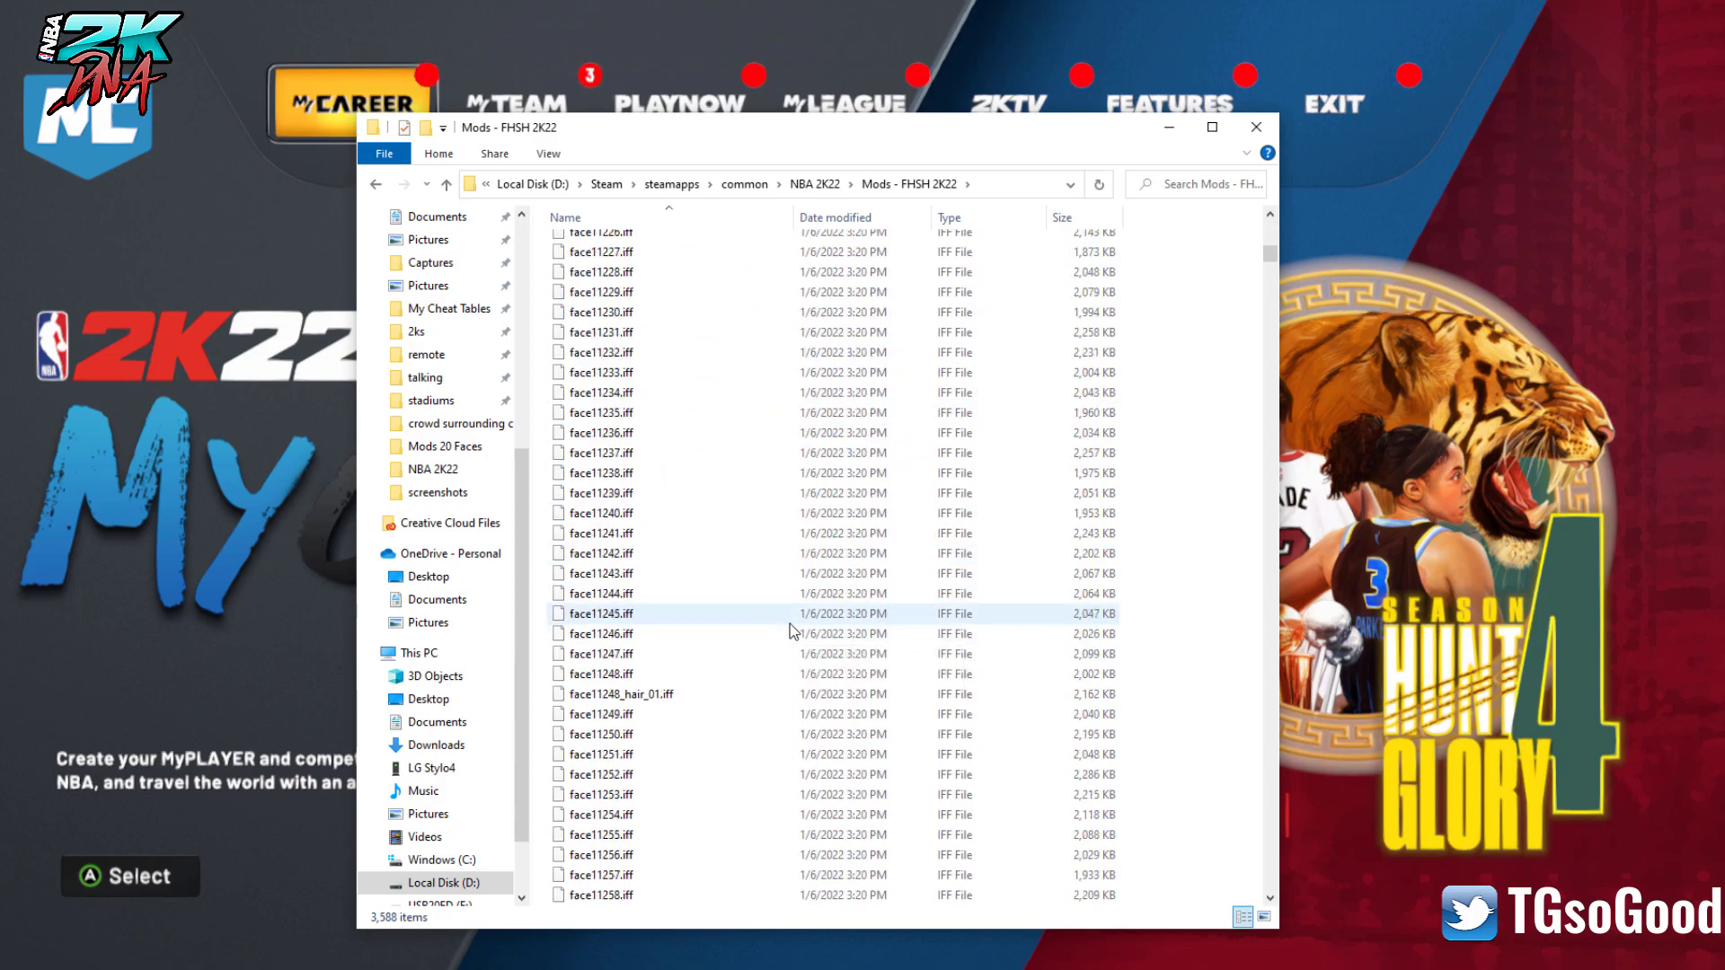
left_click(795, 614)
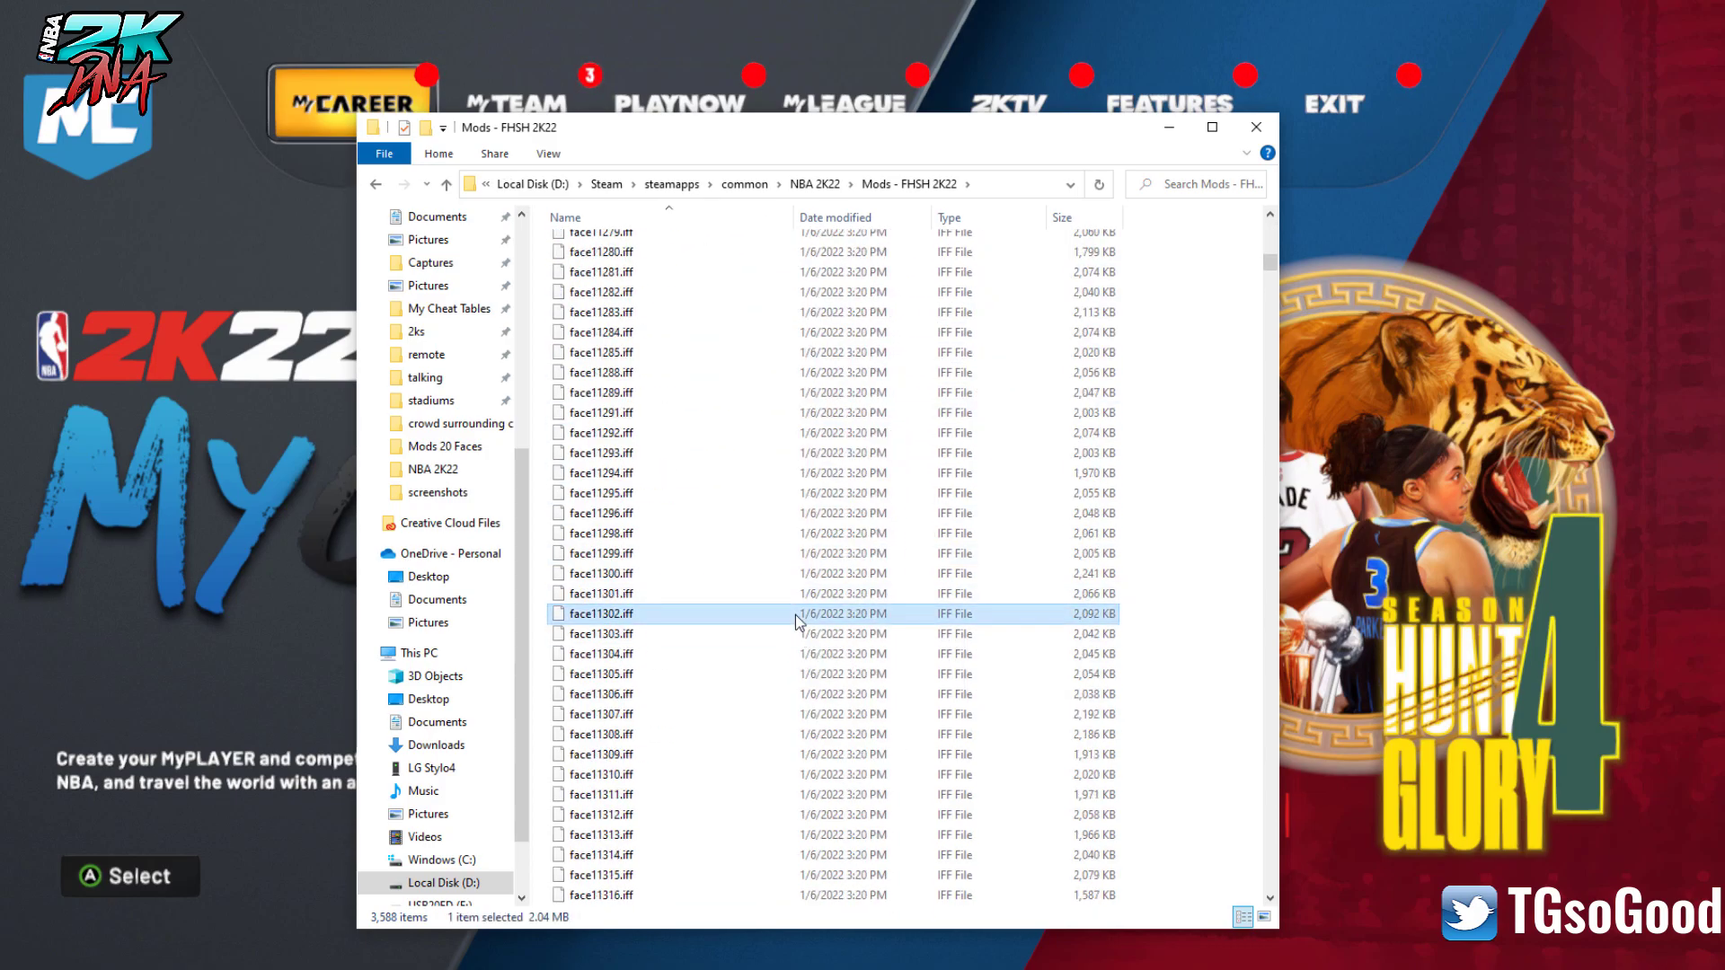
key("ctrl+a")
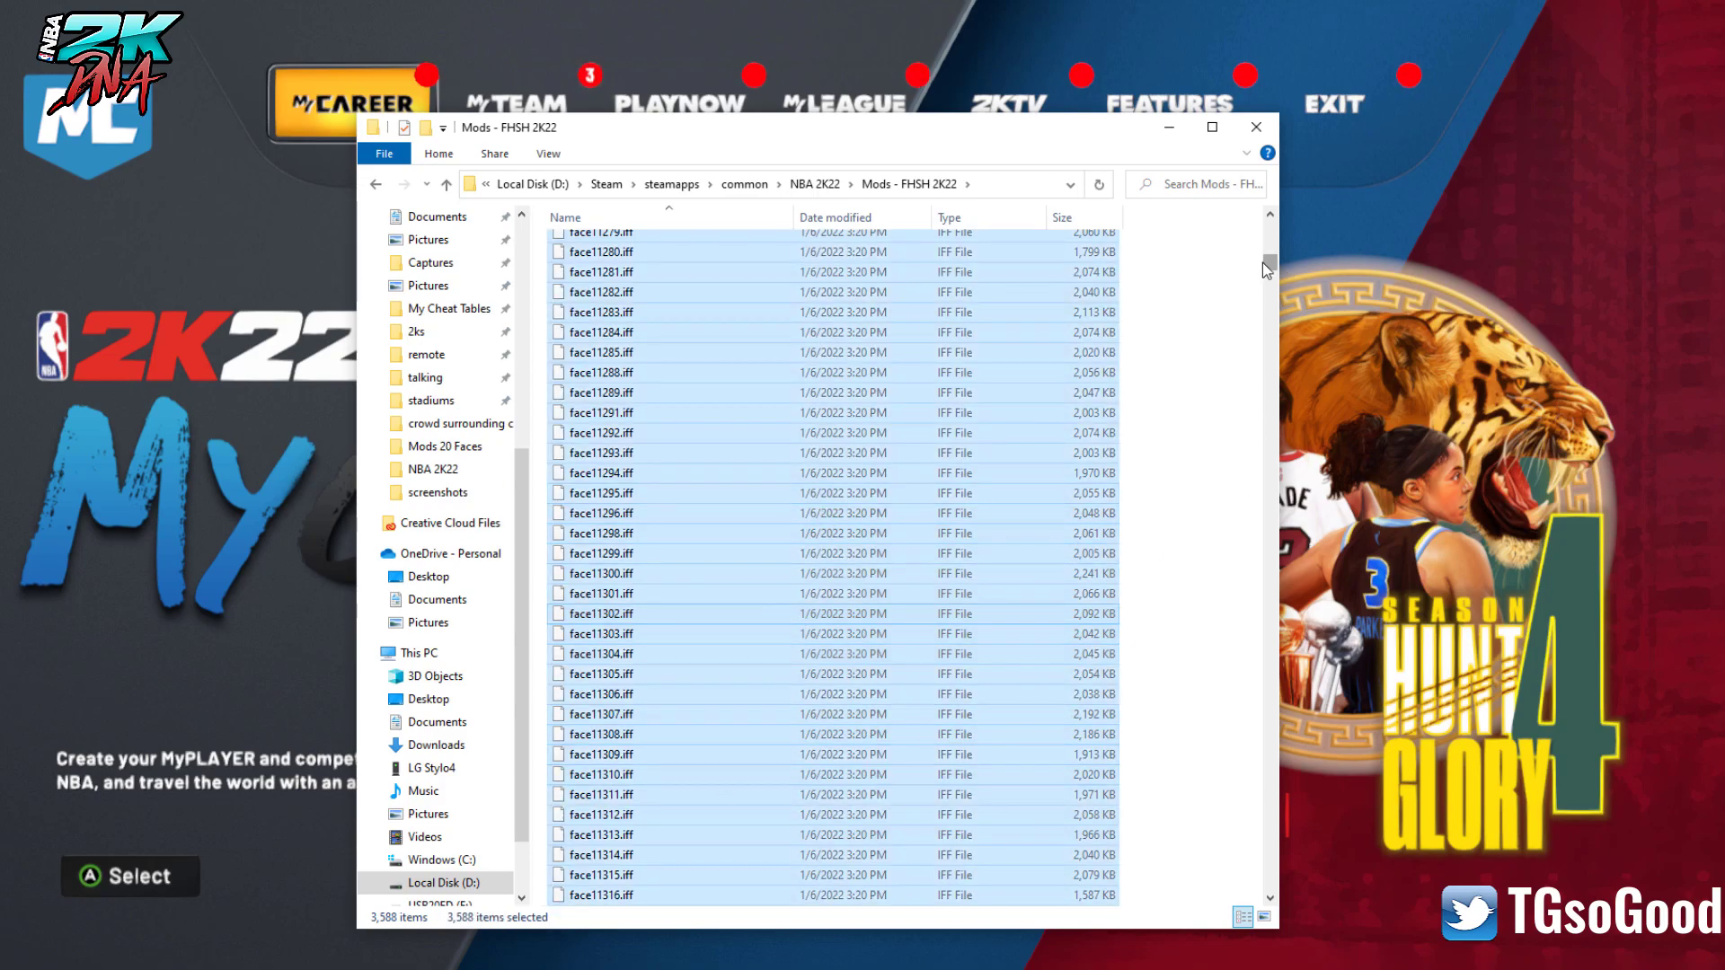
left_click_drag(1266, 262, 1267, 229)
left_click(1180, 357)
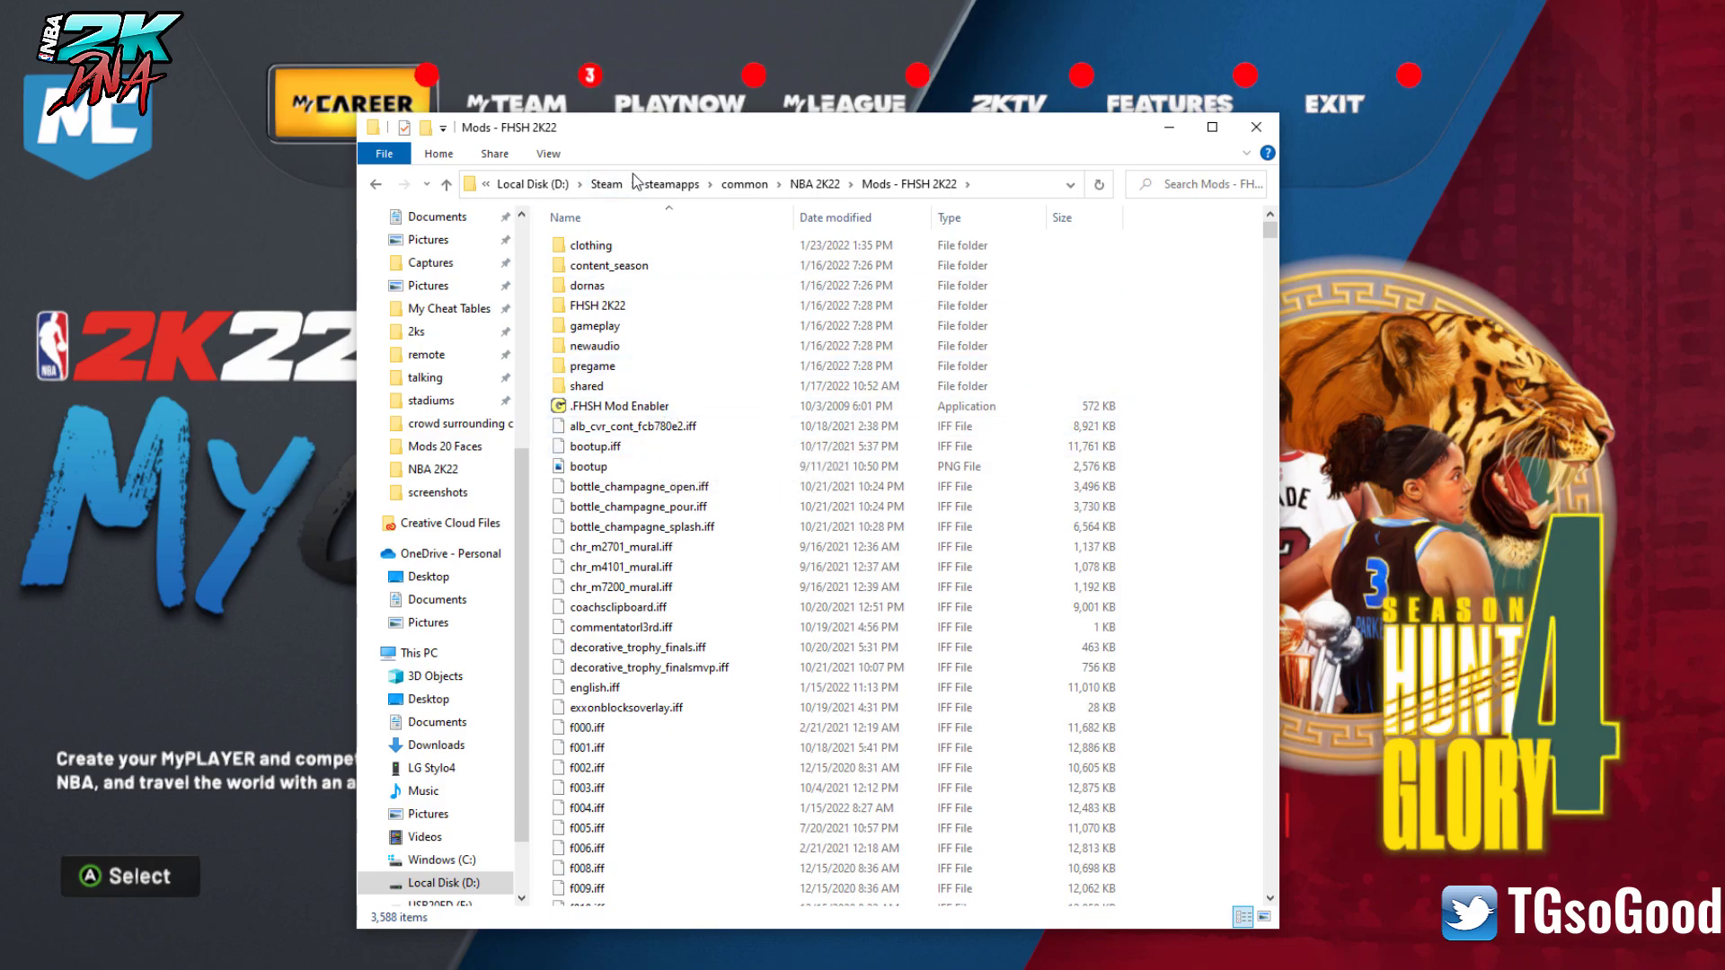
left_click(816, 184)
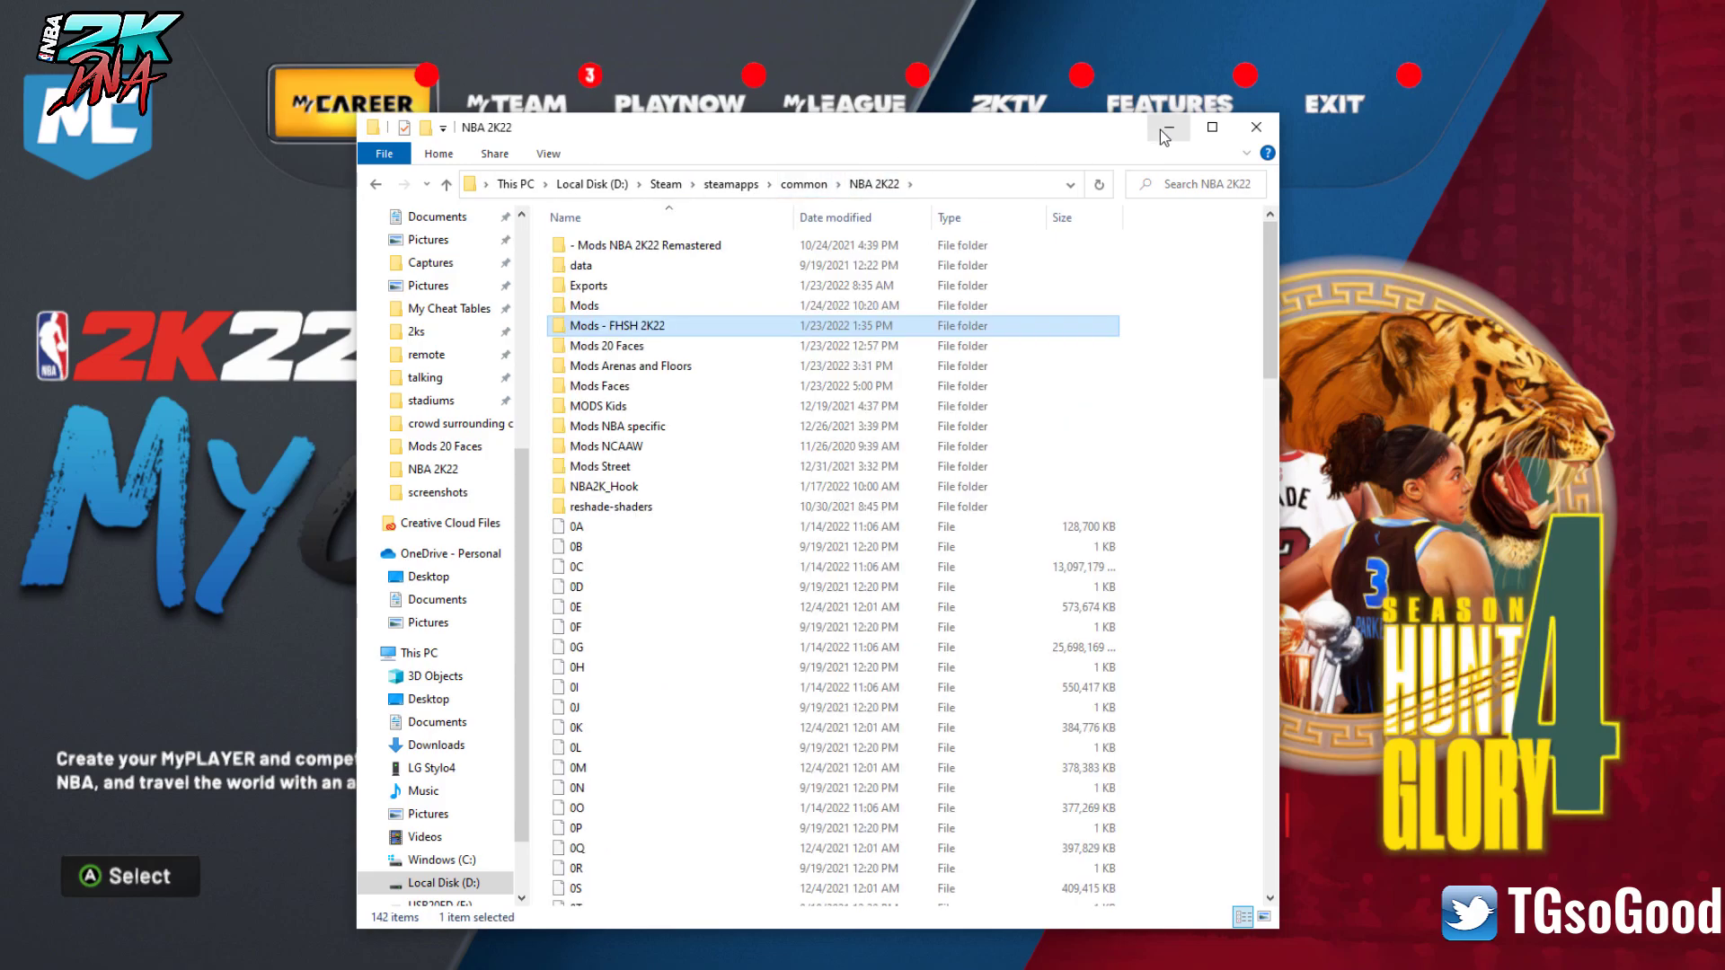
Step: Minimize File Explorer and bring up NBA2K Hook Plugin Settings with the Insert hotkey
left_click(1167, 128)
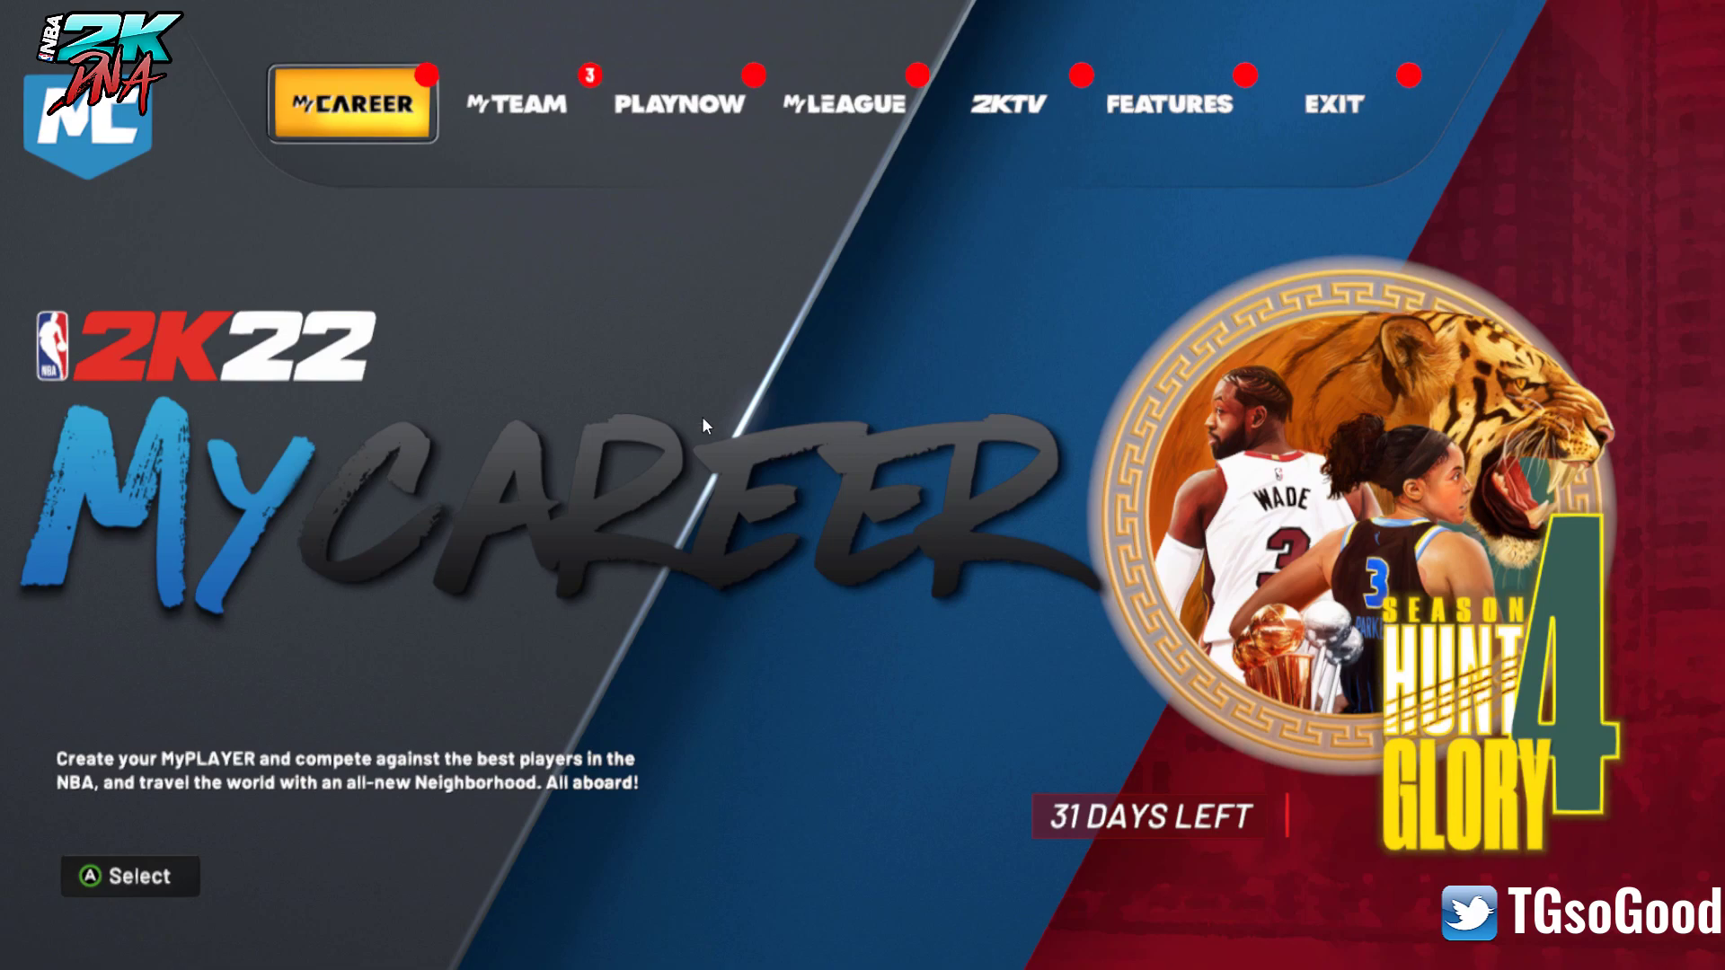
key("Insert")
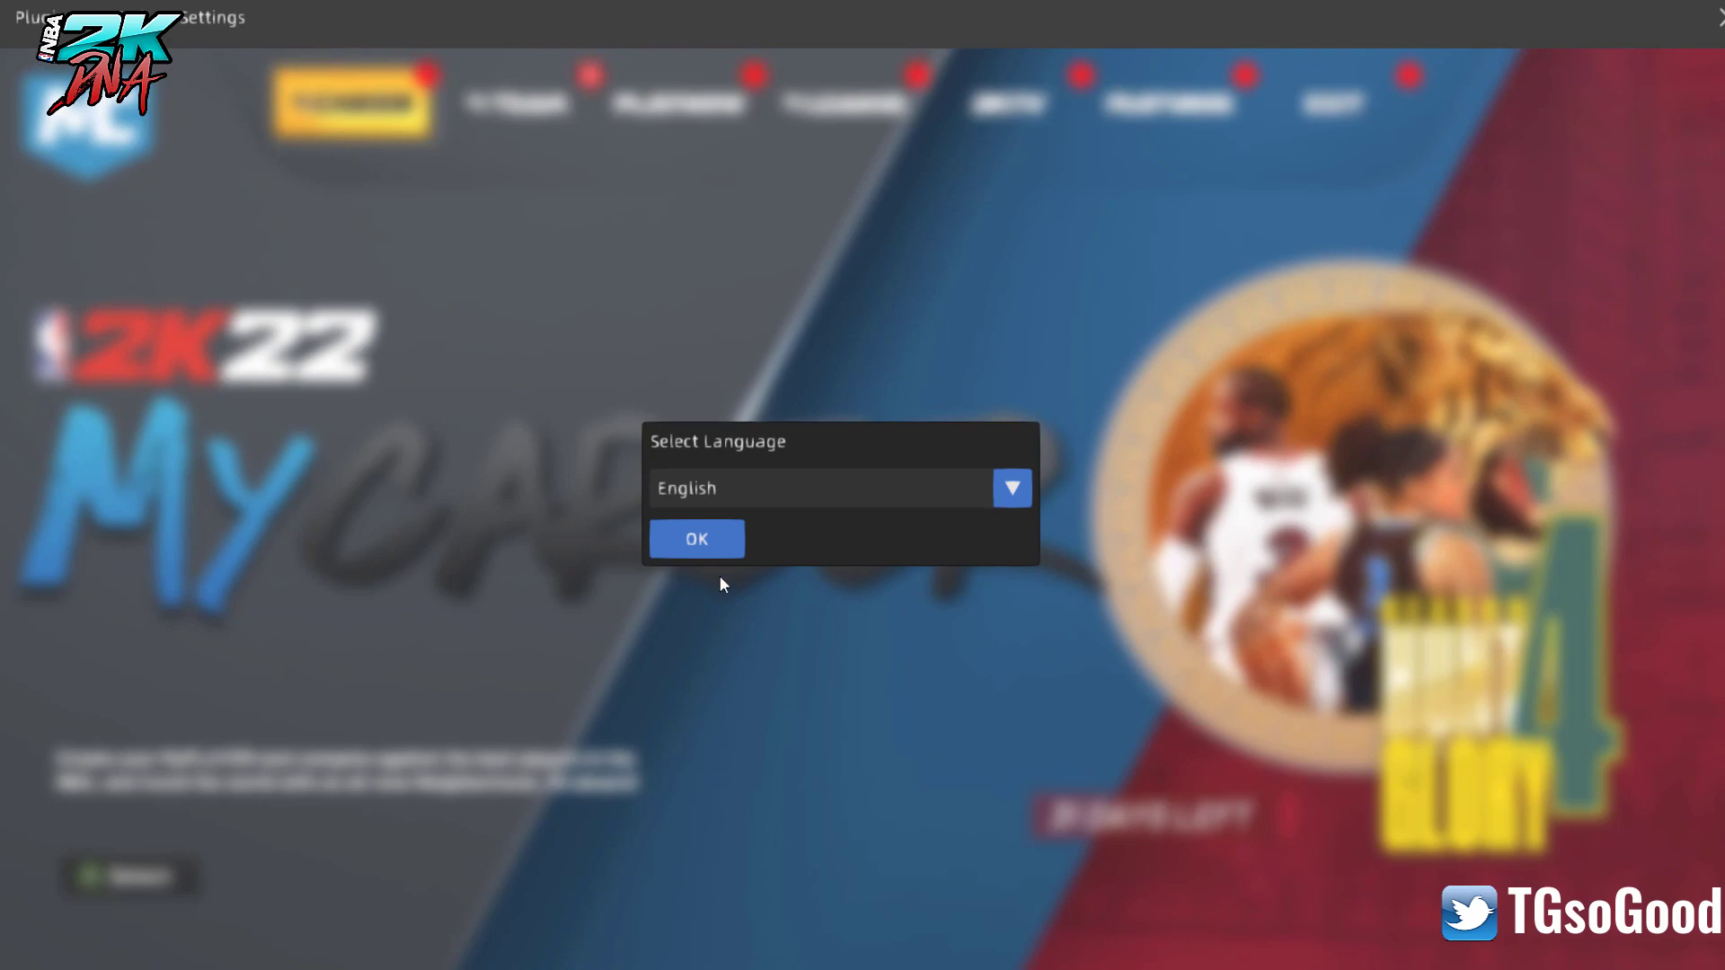
Step: Keep English as the overlay language, then open the Settings menu
left_click(828, 497)
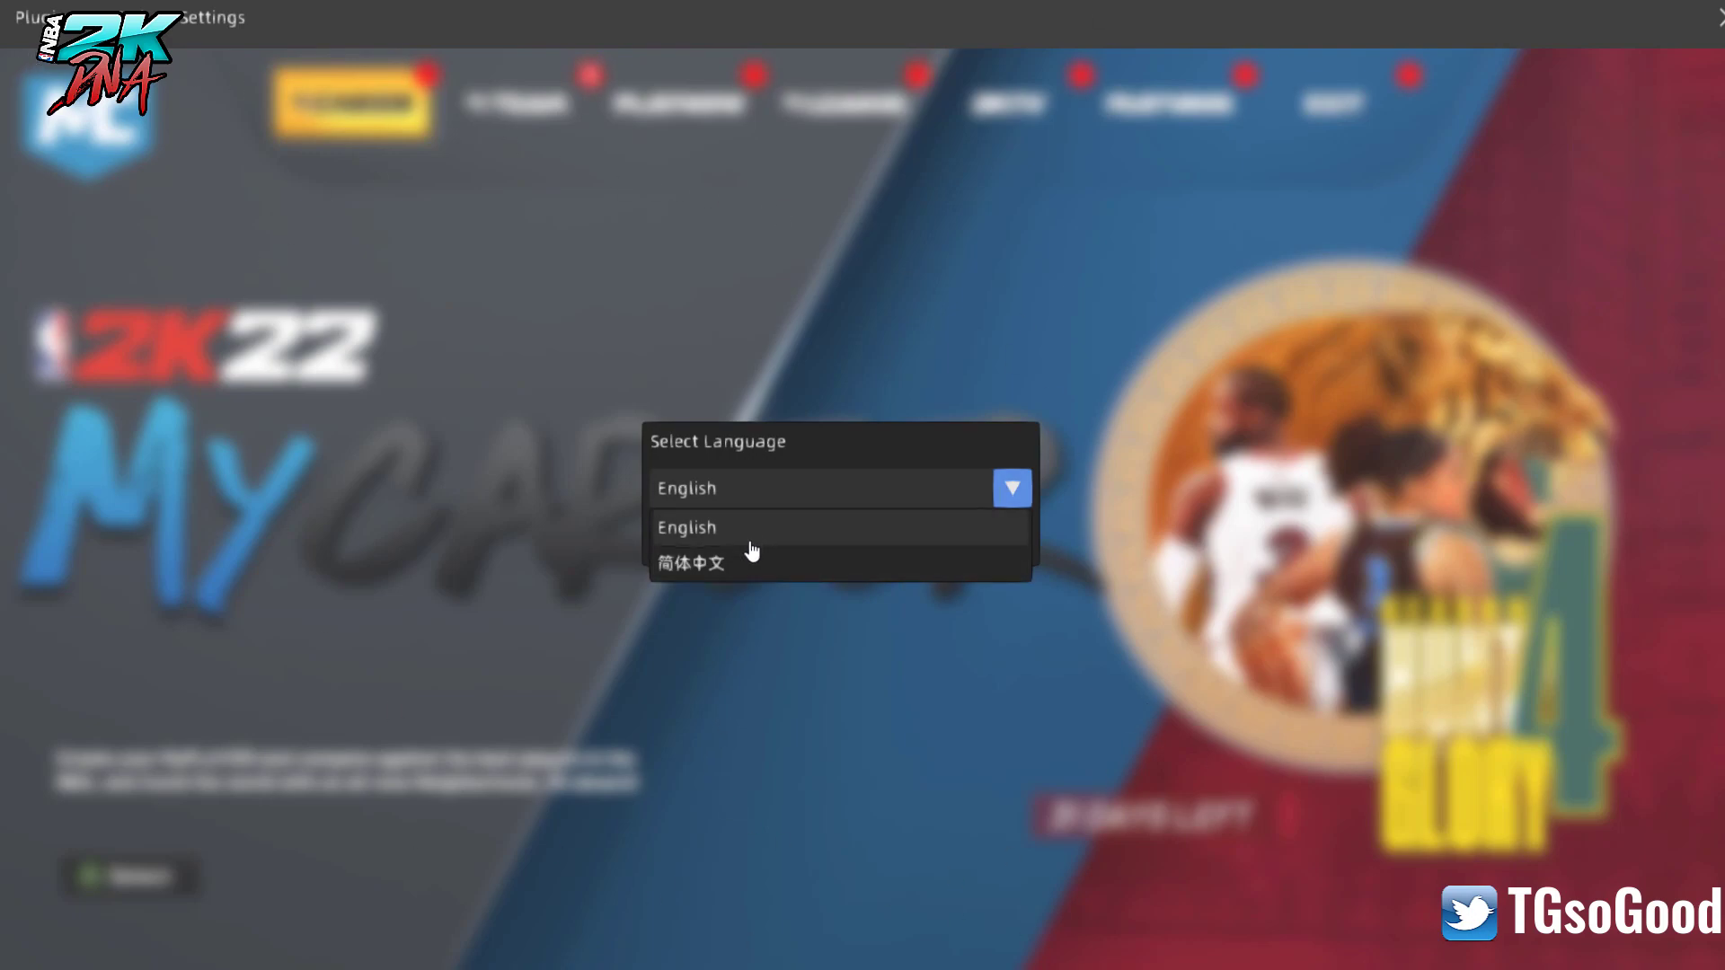
left_click(745, 428)
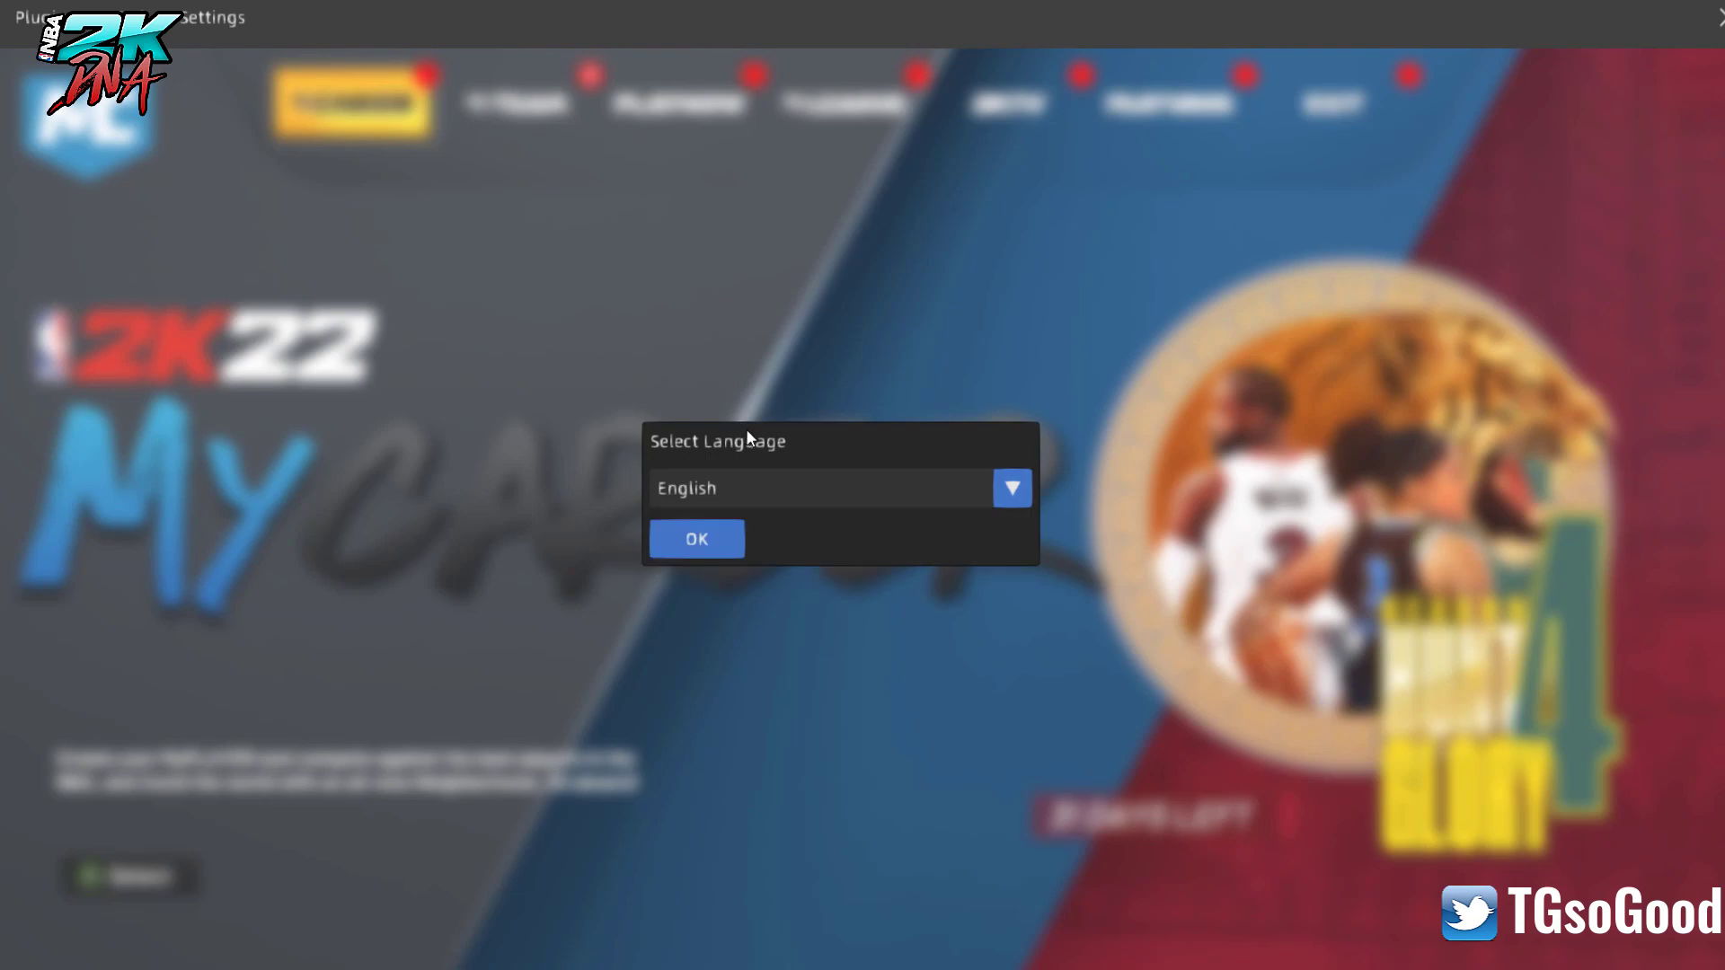
left_click(715, 542)
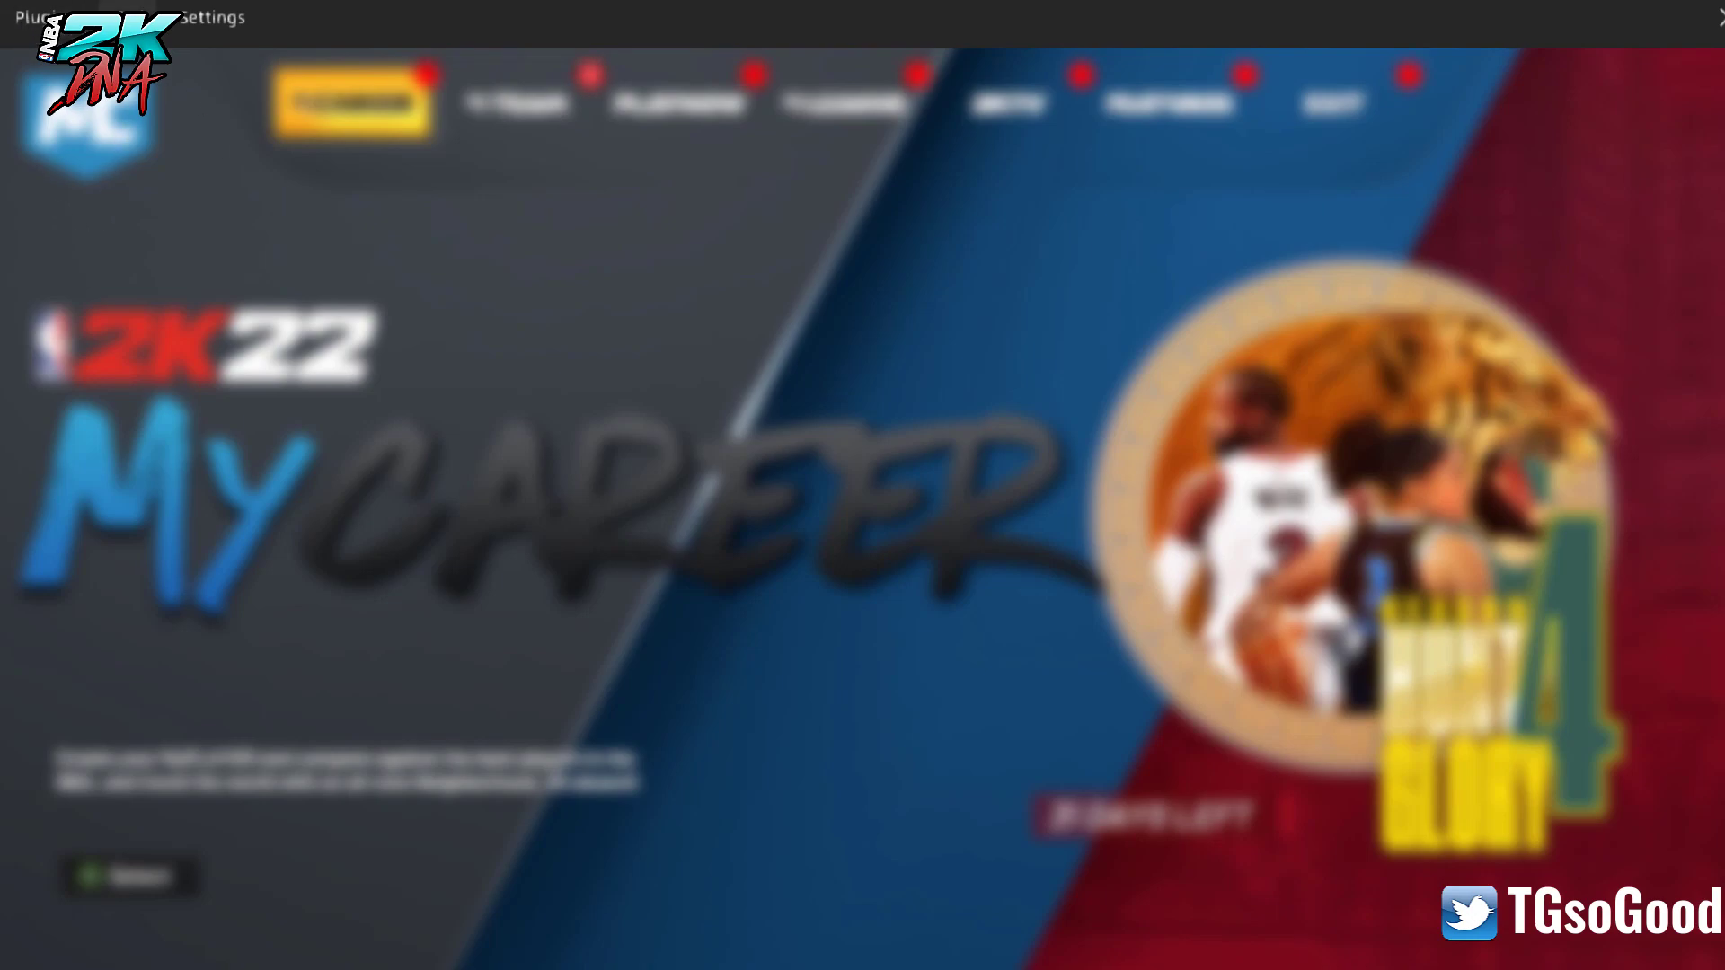
left_click(212, 27)
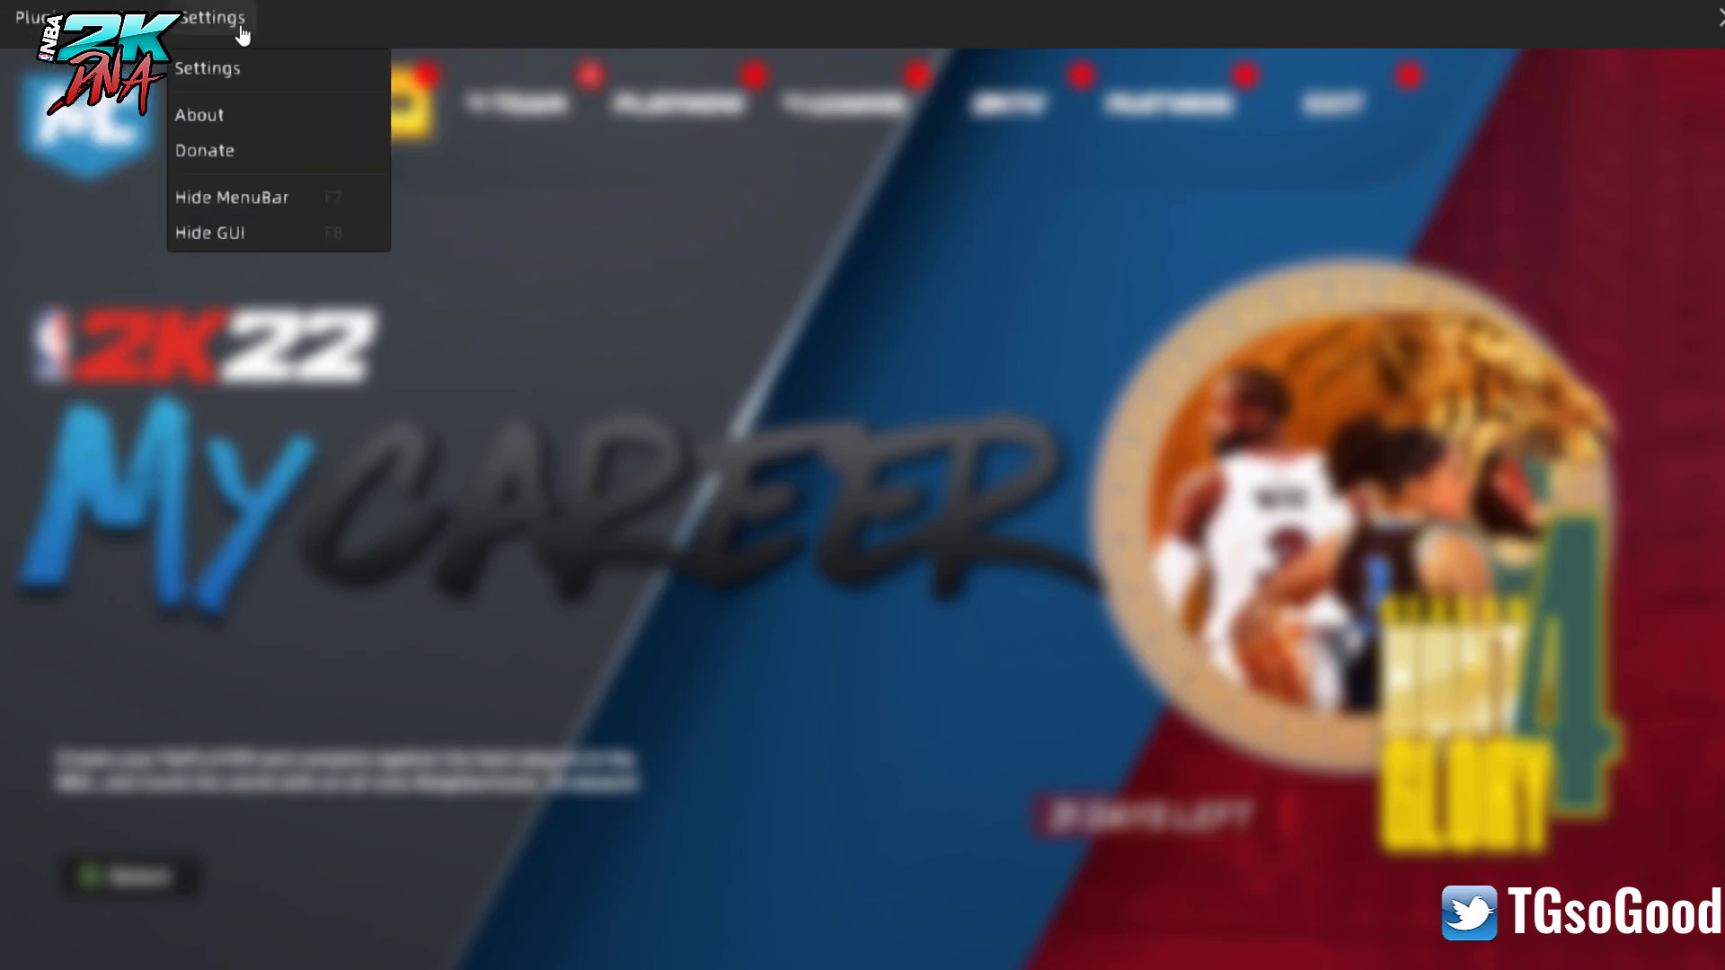
Step: Toggle Mods Enabled off and on repeatedly, leaving it on, then open Resources
mouse_move(40, 18)
mouse_move(126, 17)
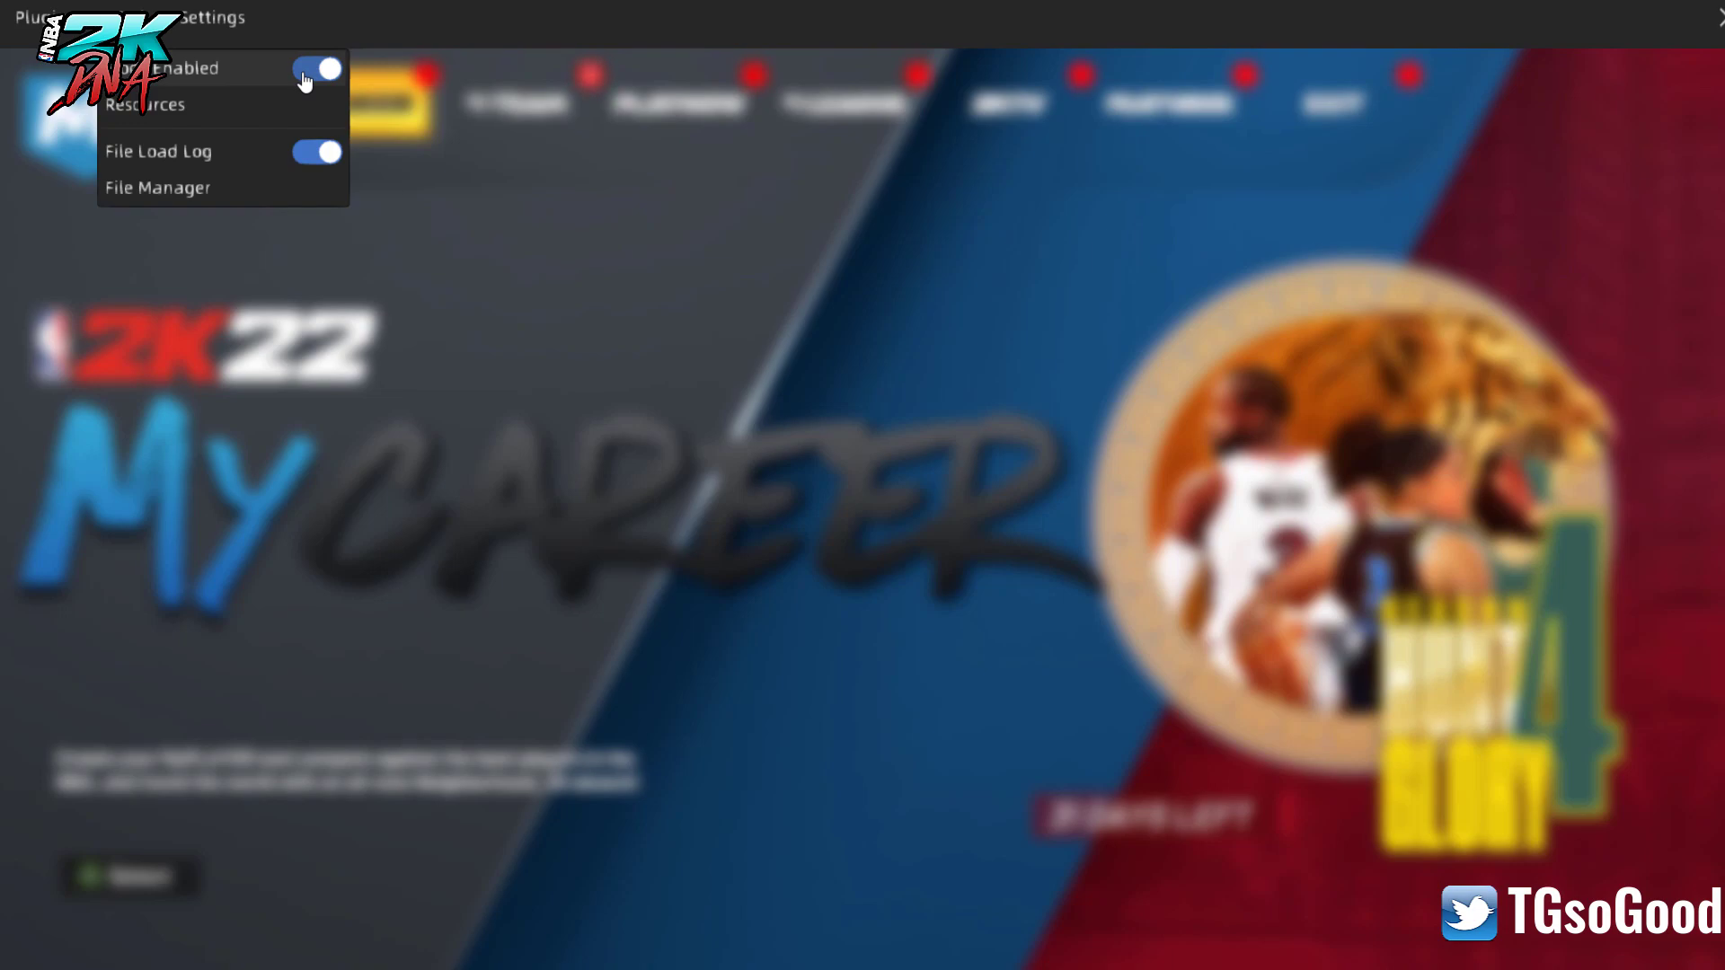
left_click(306, 80)
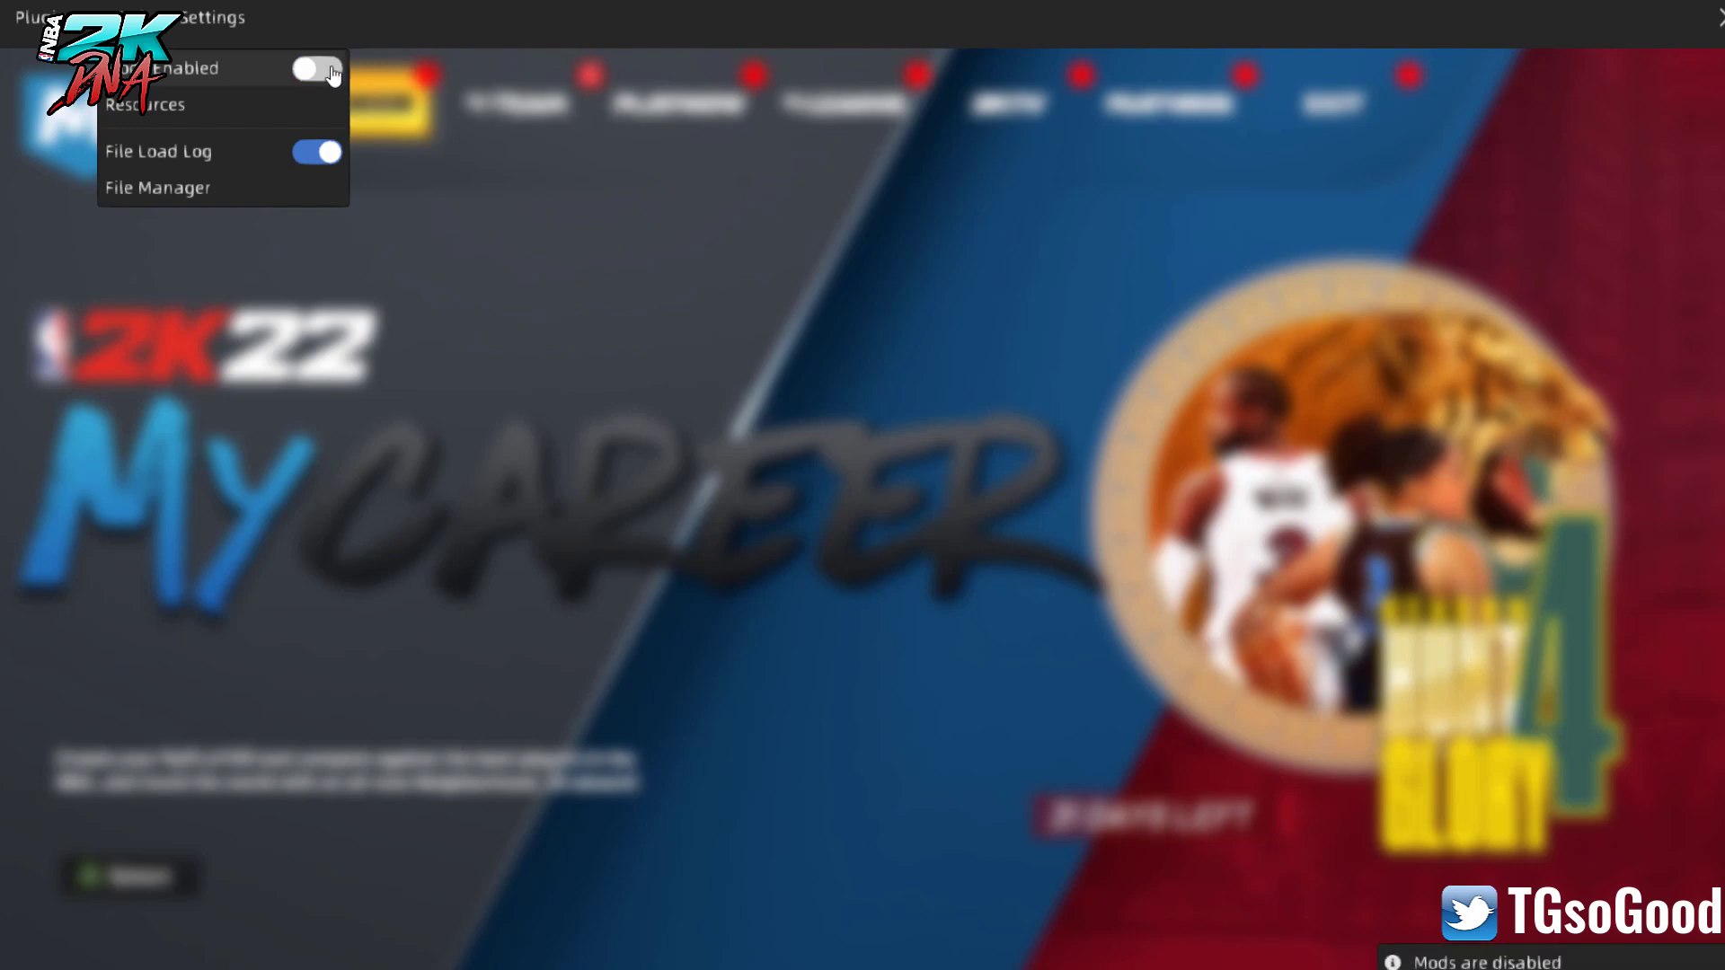
left_click(325, 77)
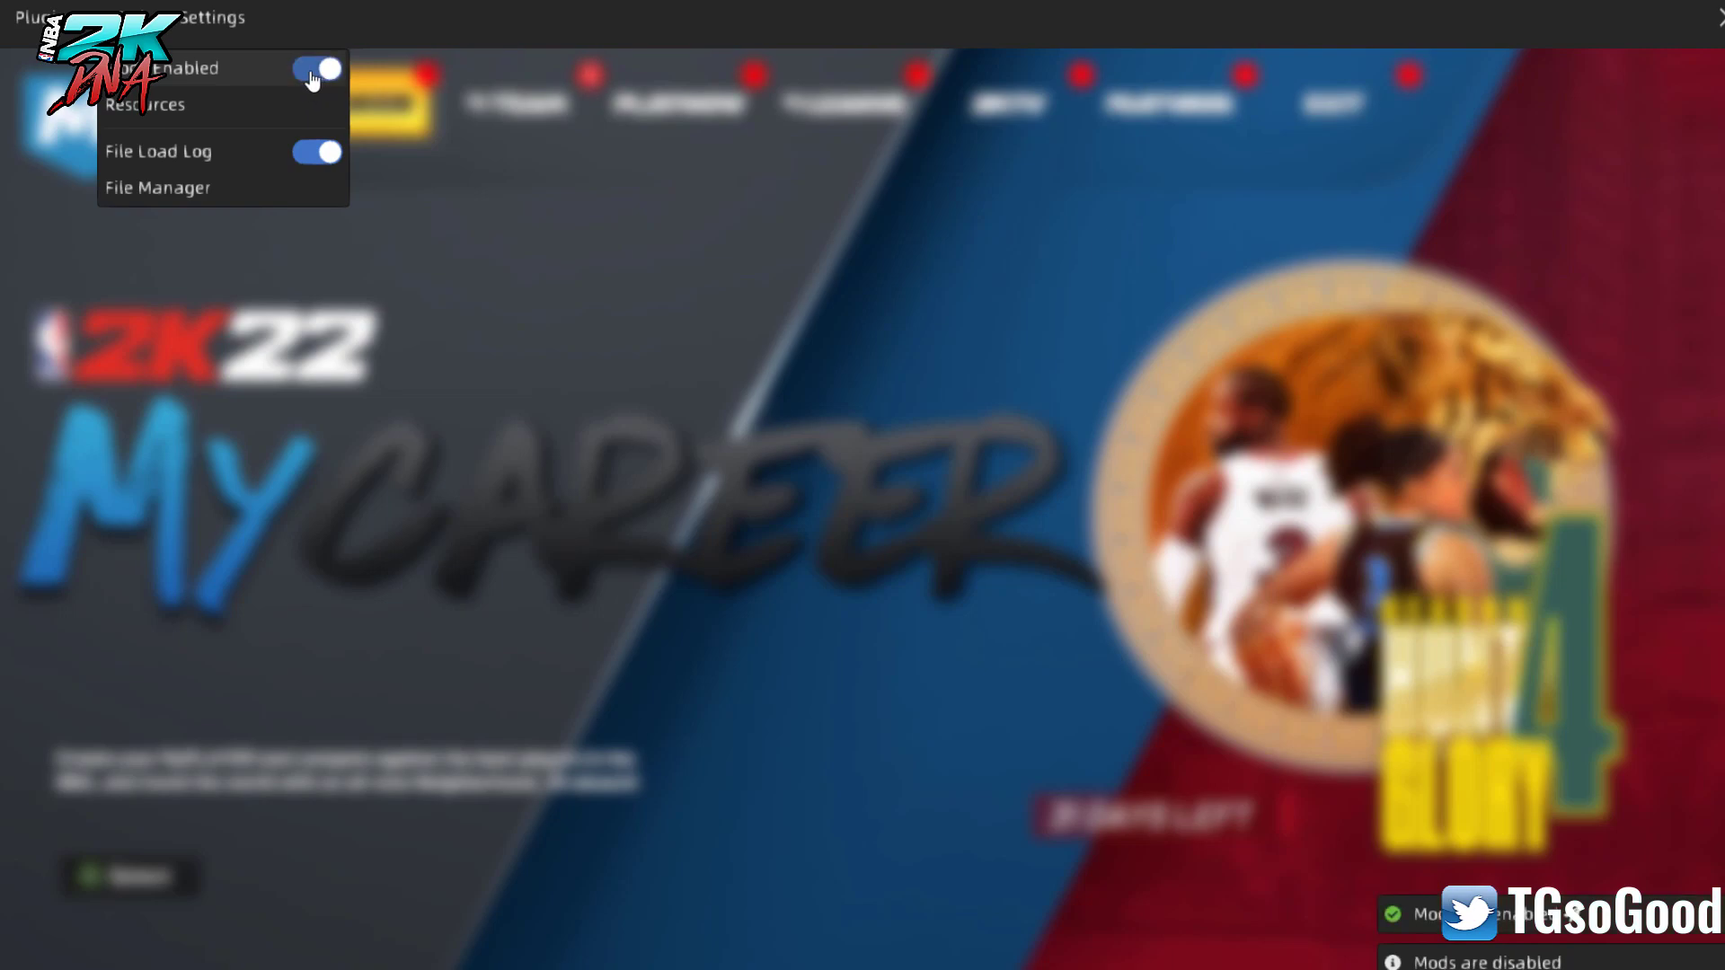
left_click(330, 79)
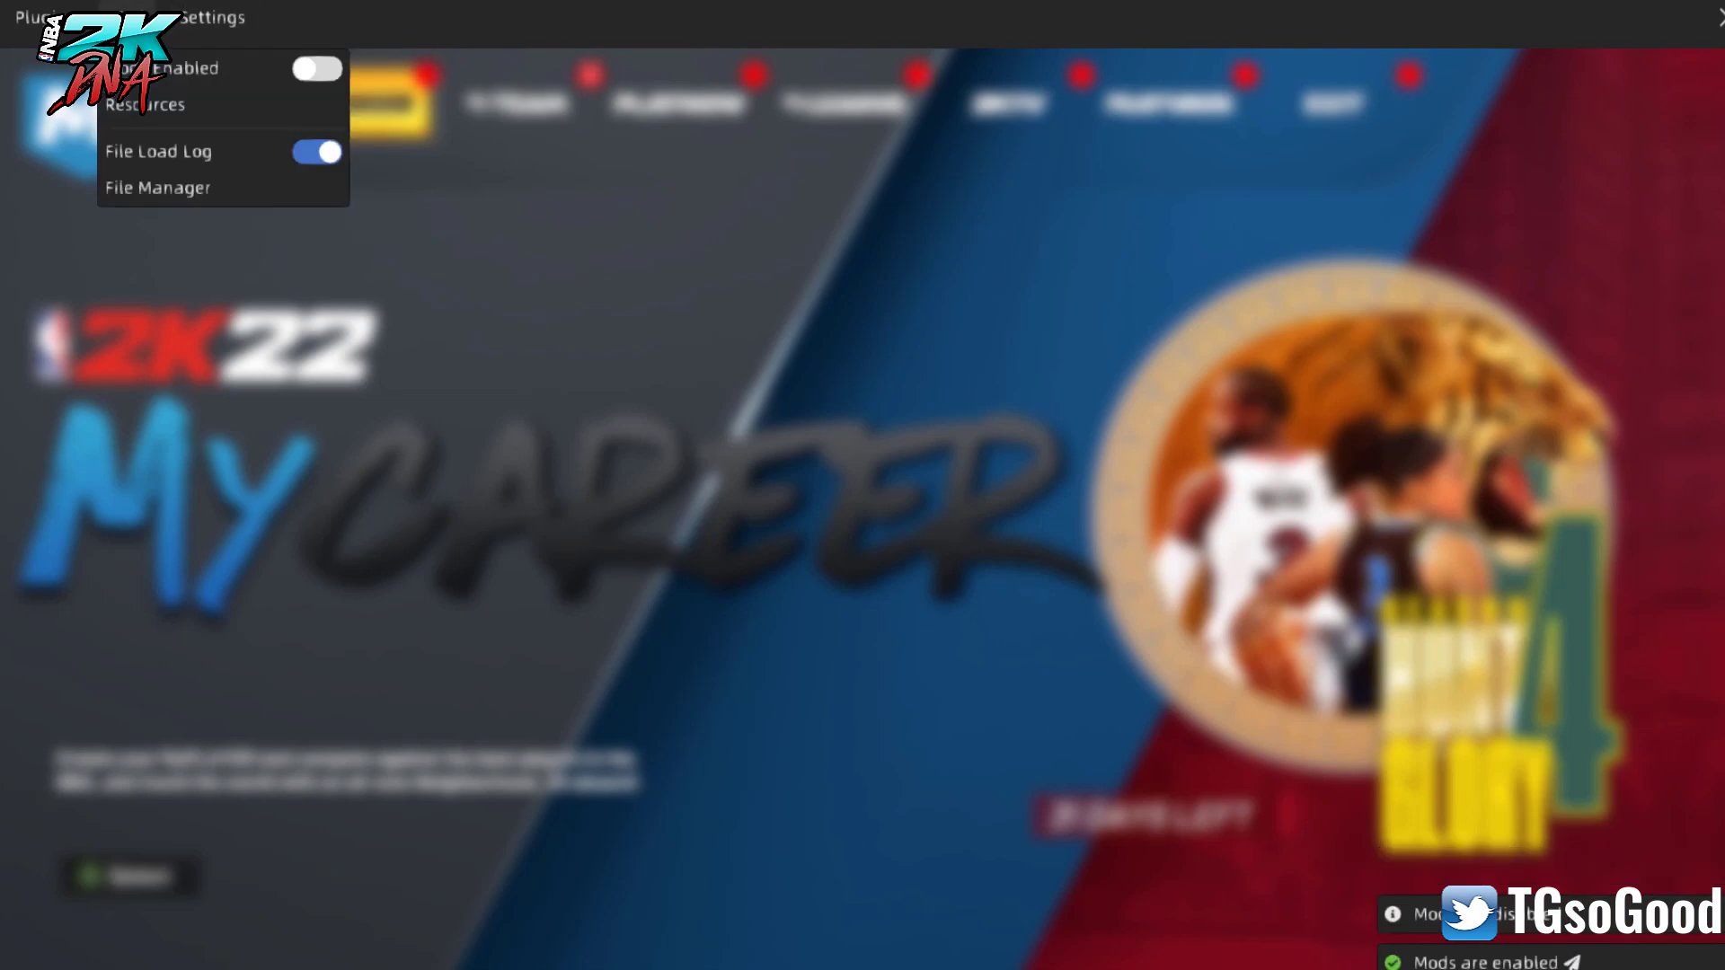
left_click(323, 71)
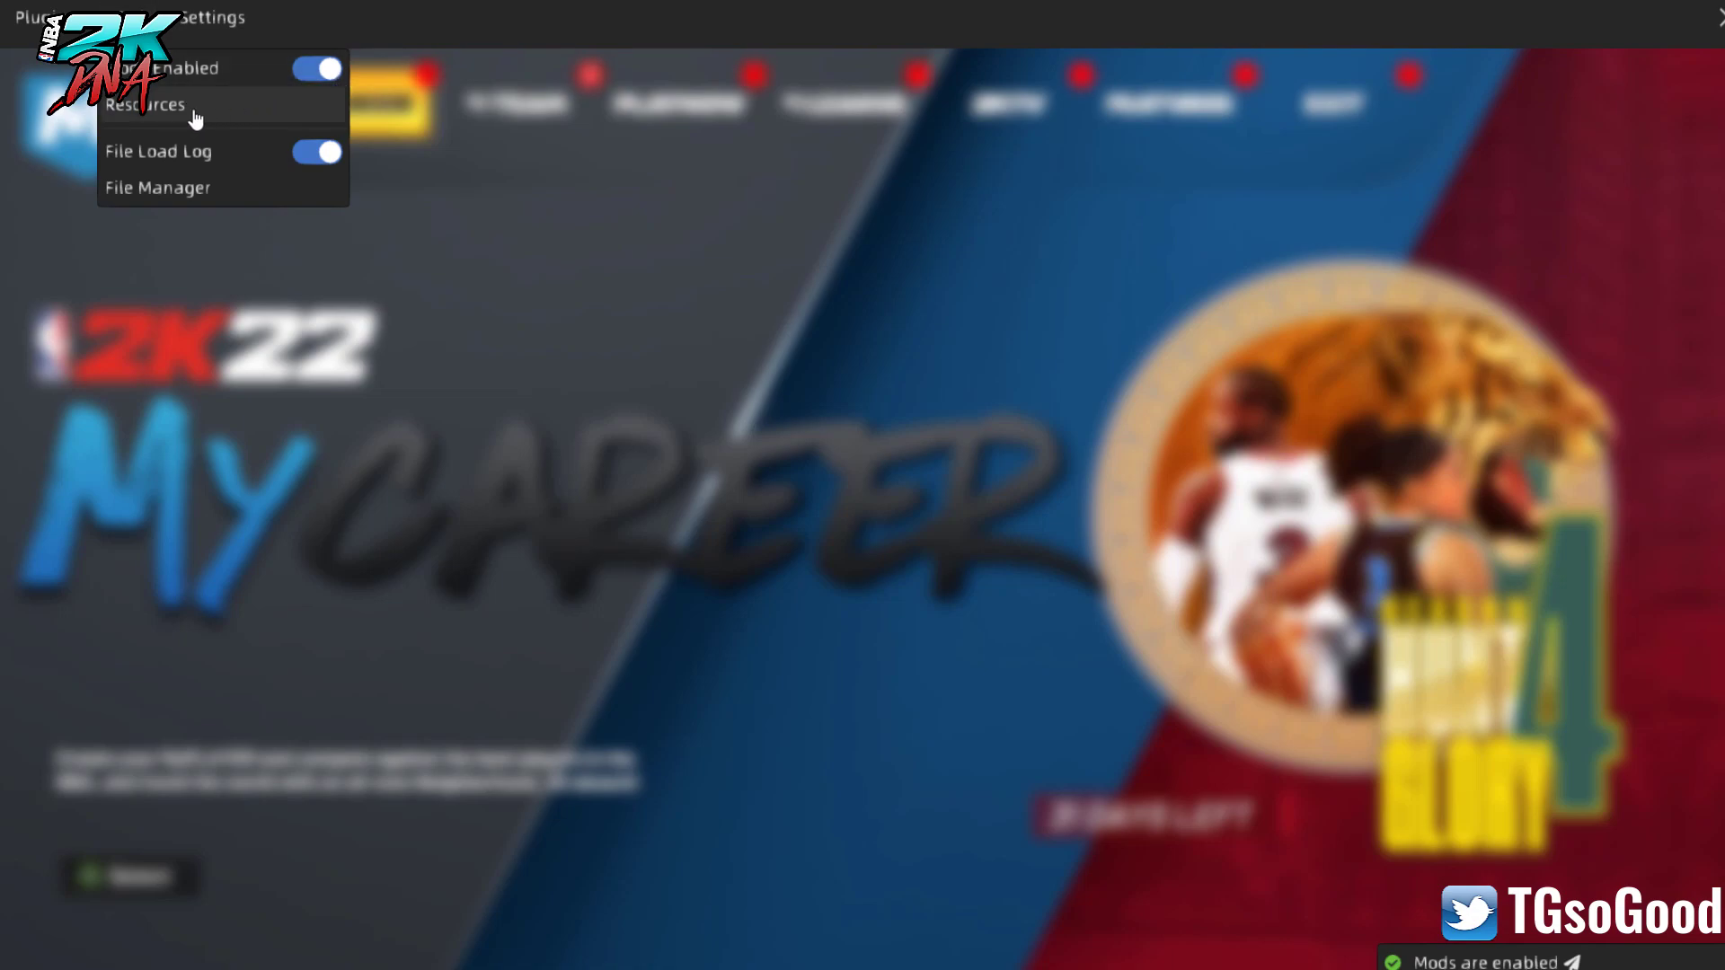
left_click(136, 106)
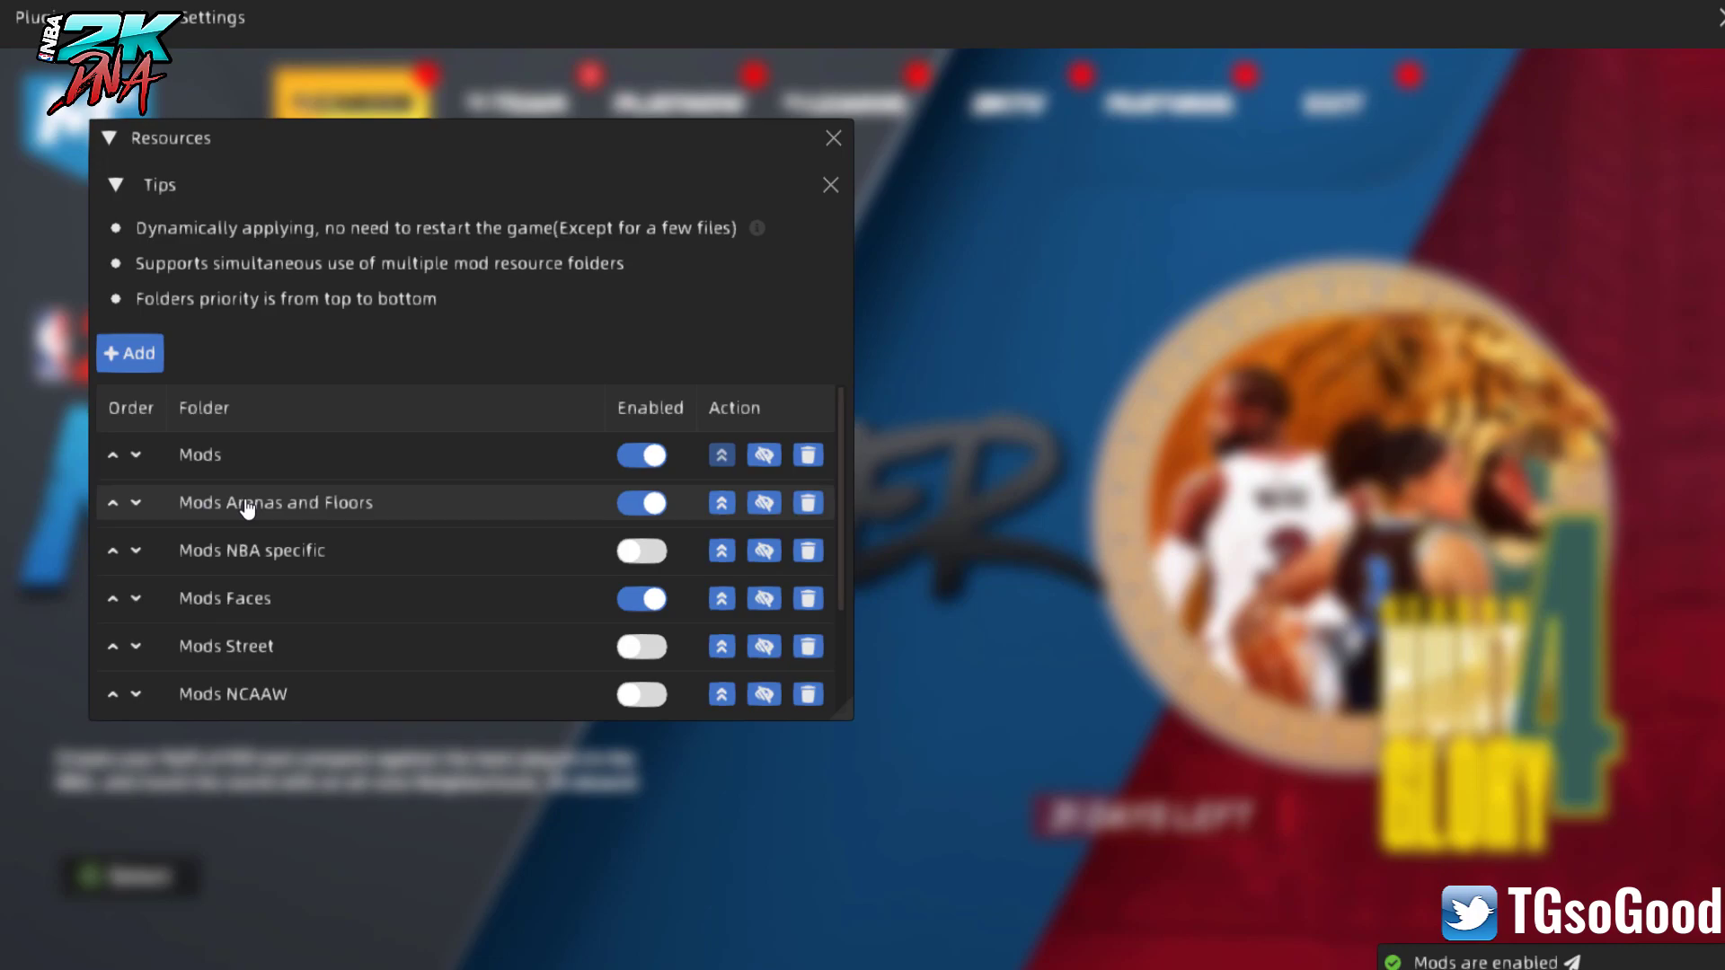
Step: Scroll the Resources folder list down and back up twice to check the enabled folders
scroll(246, 512, "down", 3)
scroll(257, 692, "up", 3)
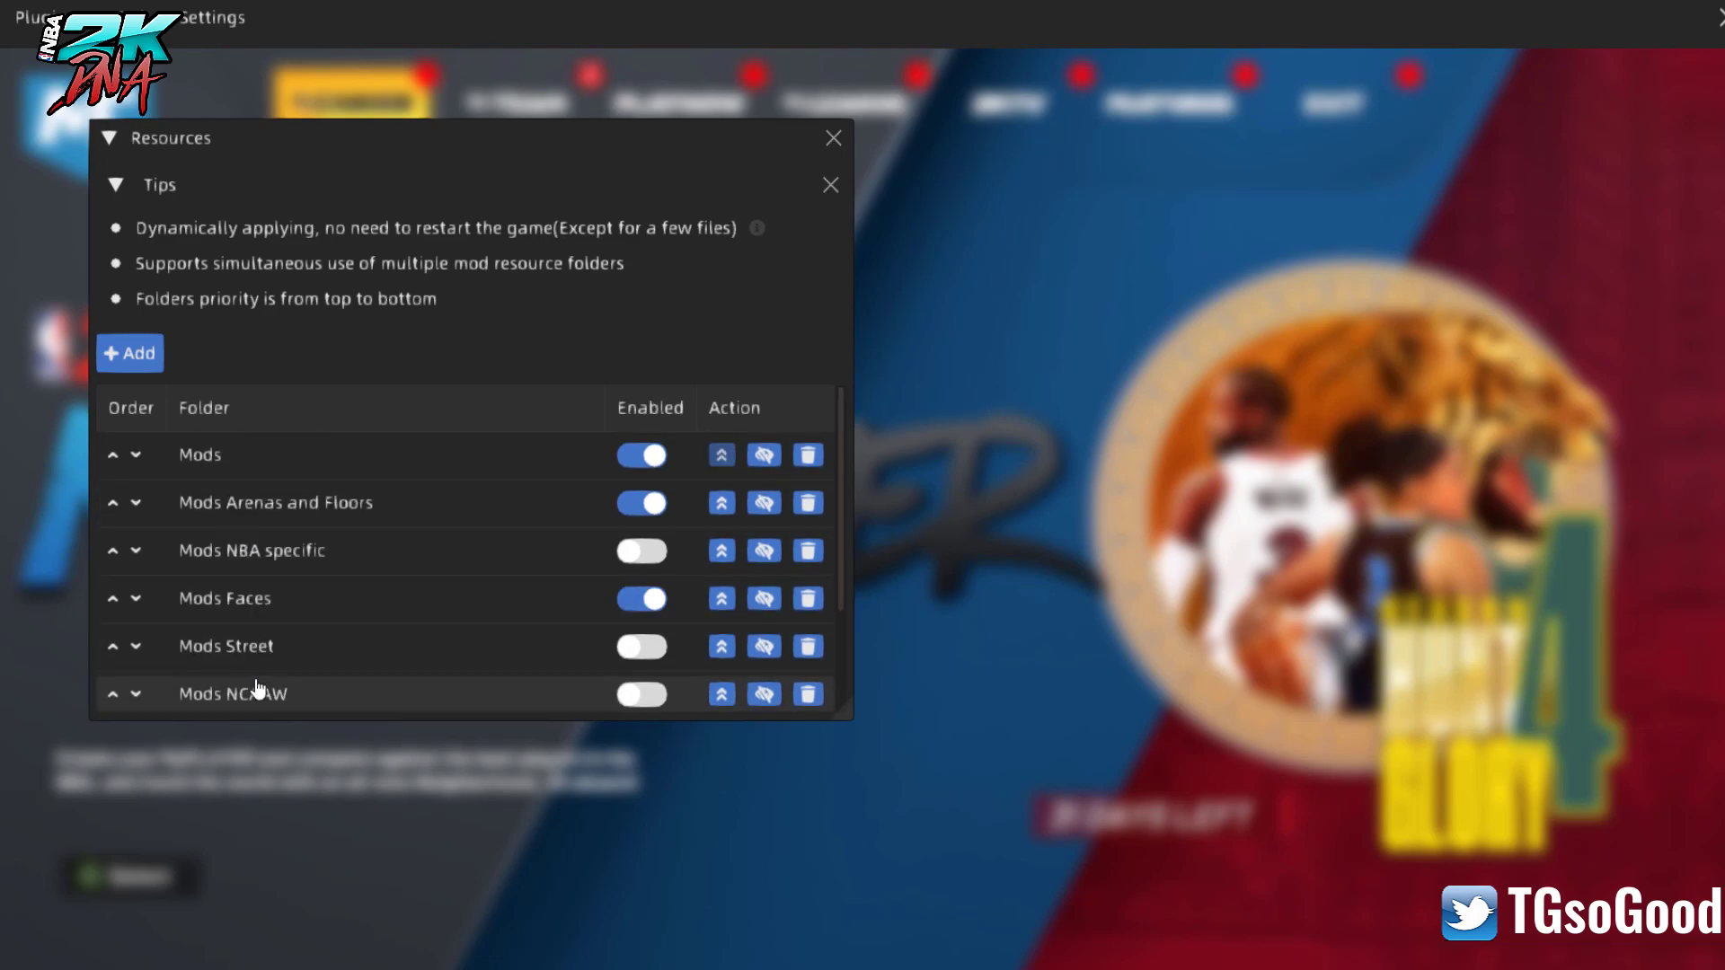
scroll(302, 468, "down", 3)
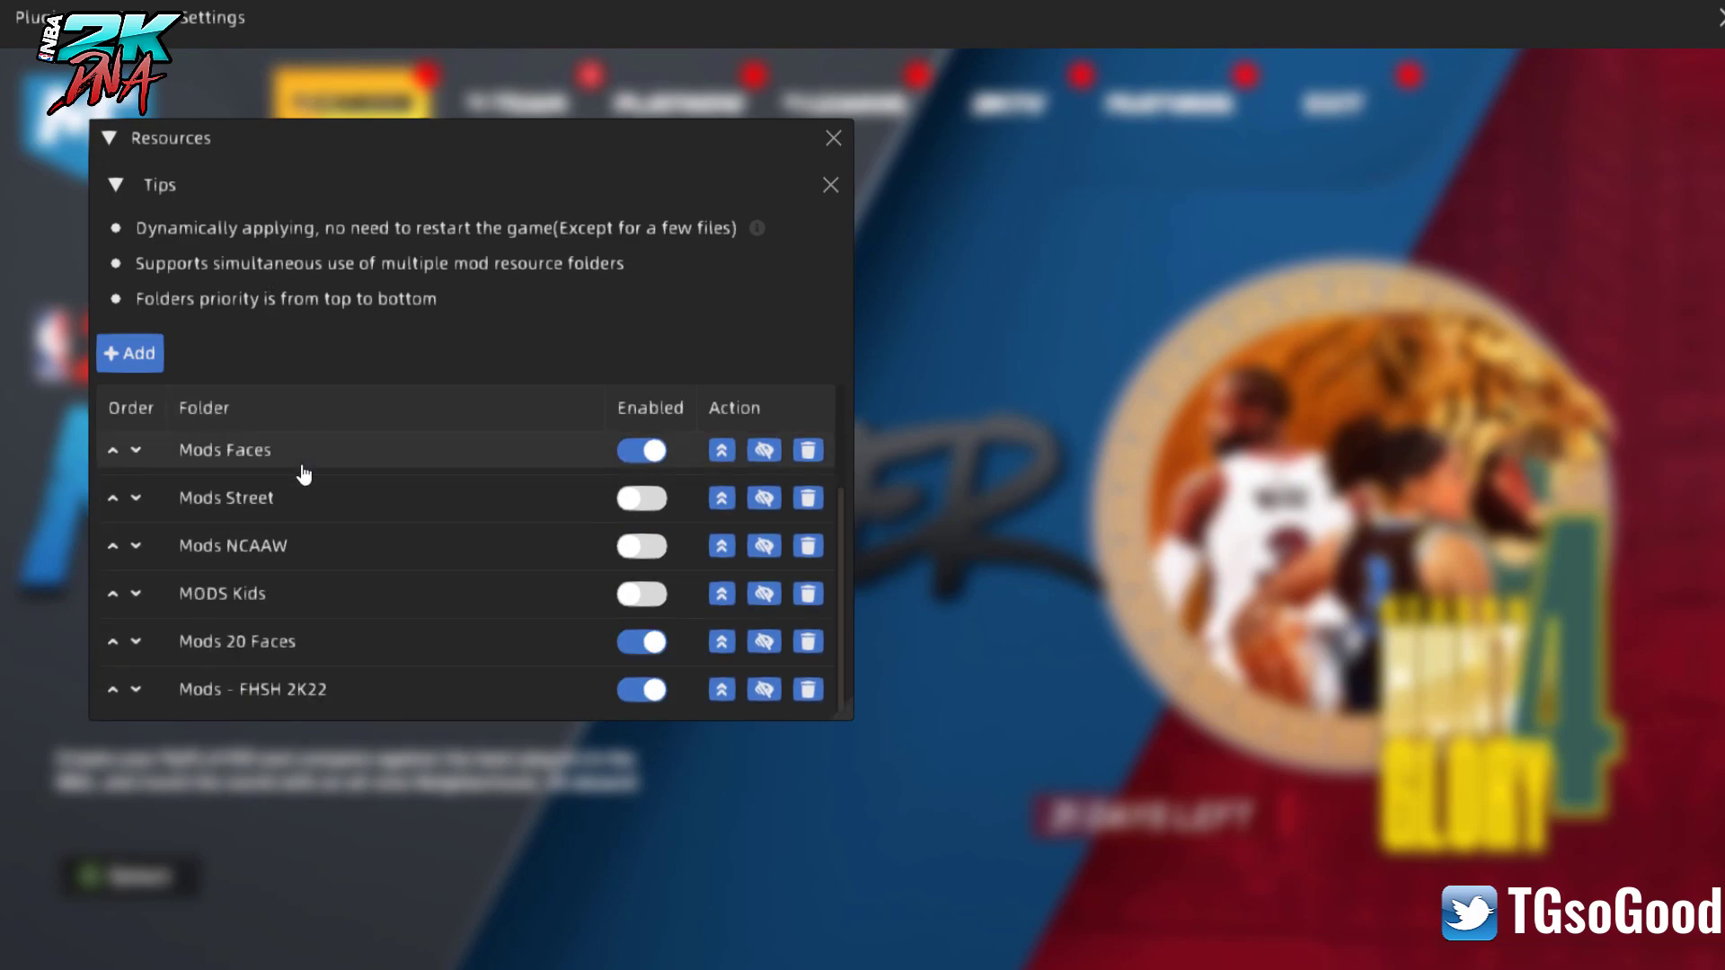
scroll(284, 701, "up", 3)
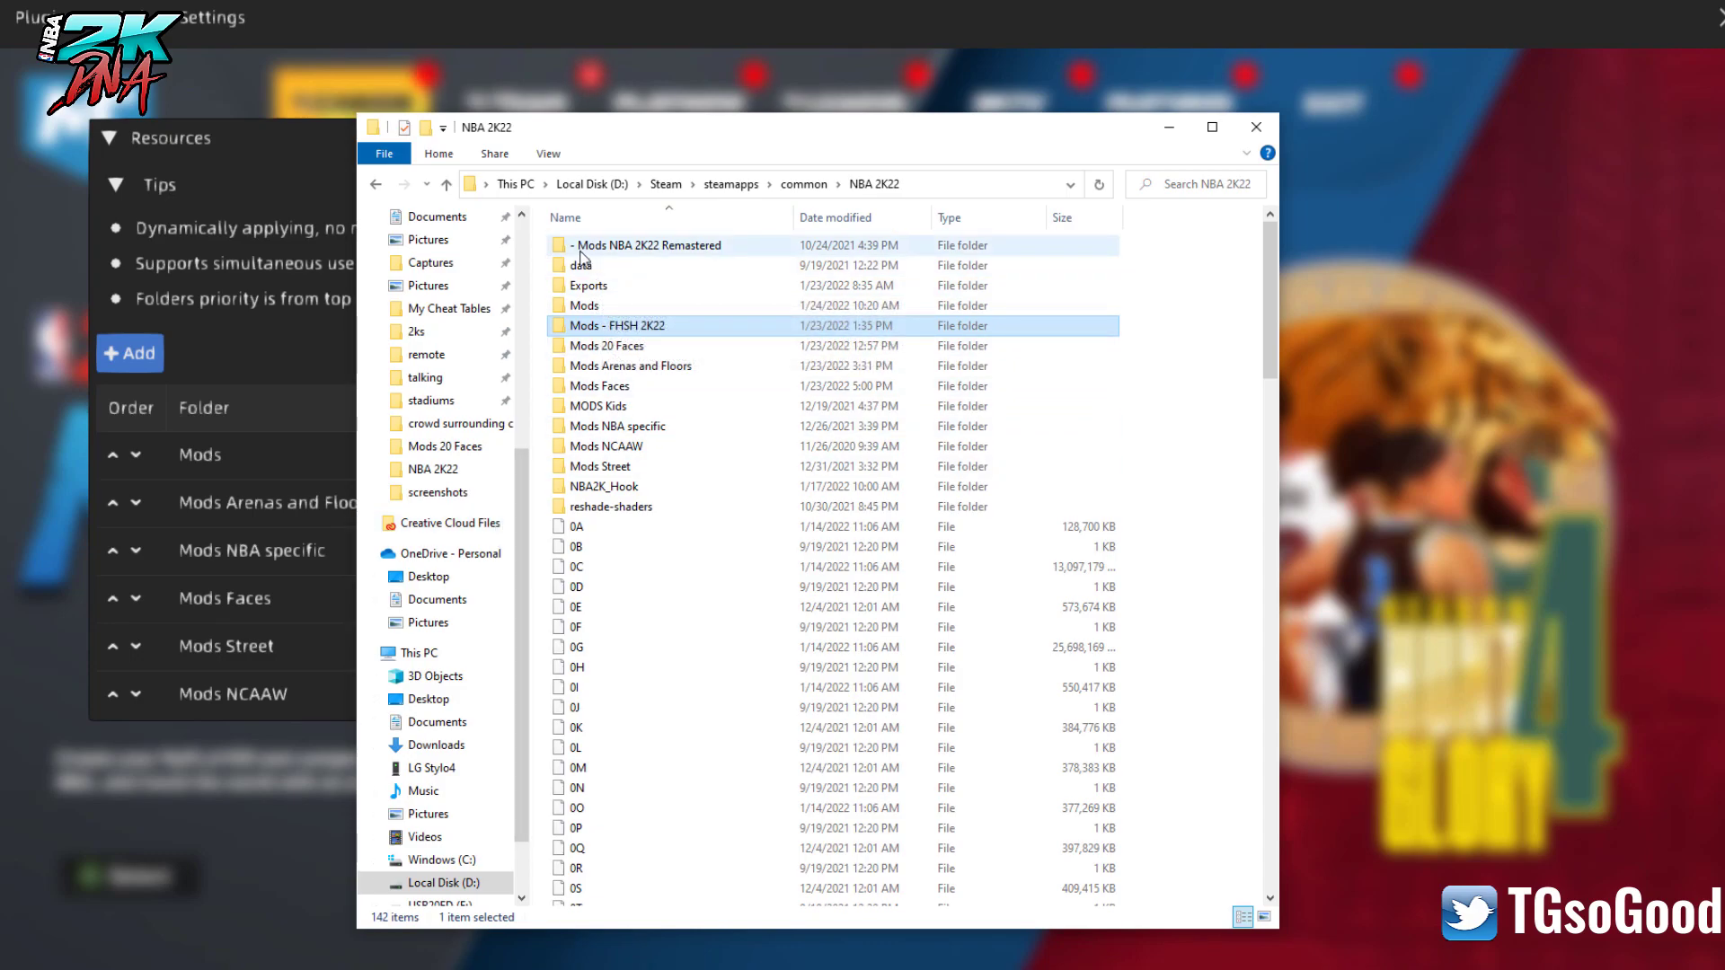
Step: Close the File Explorer window showing the NBA 2K22 folder
left_click(250, 341)
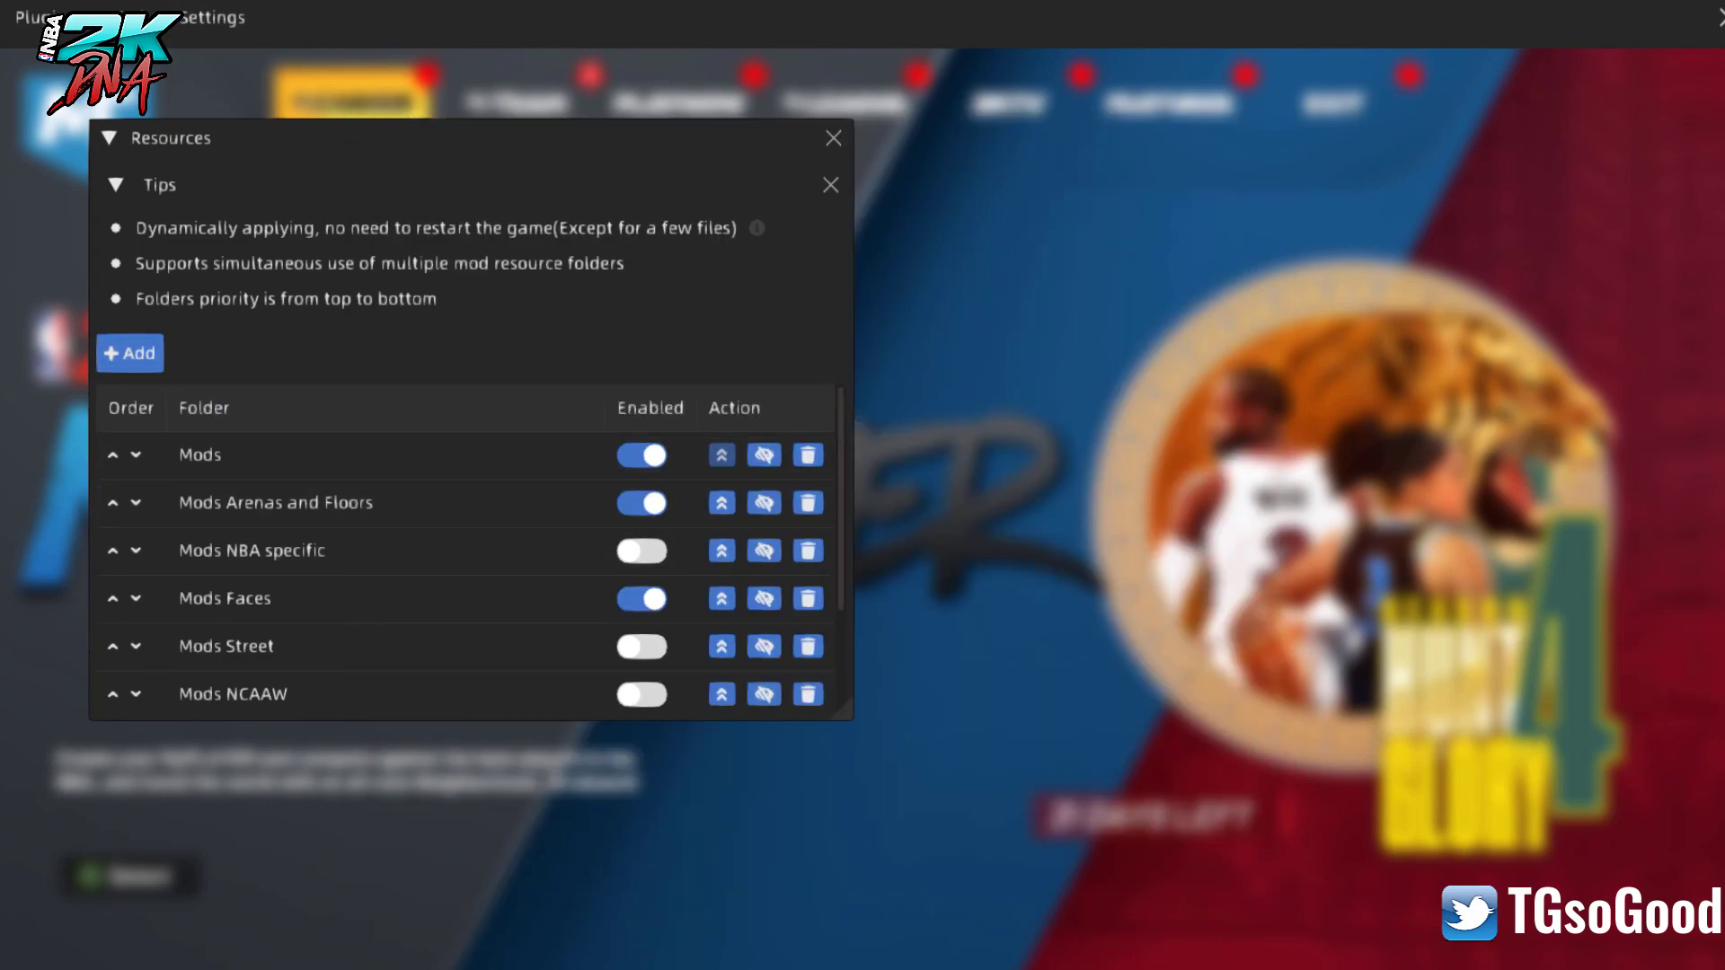
Step: Start a new resource folder named NewTest after the Mod_ prefix, then move File Explorer aside
left_click(134, 356)
left_click_drag(816, 385, 497, 303)
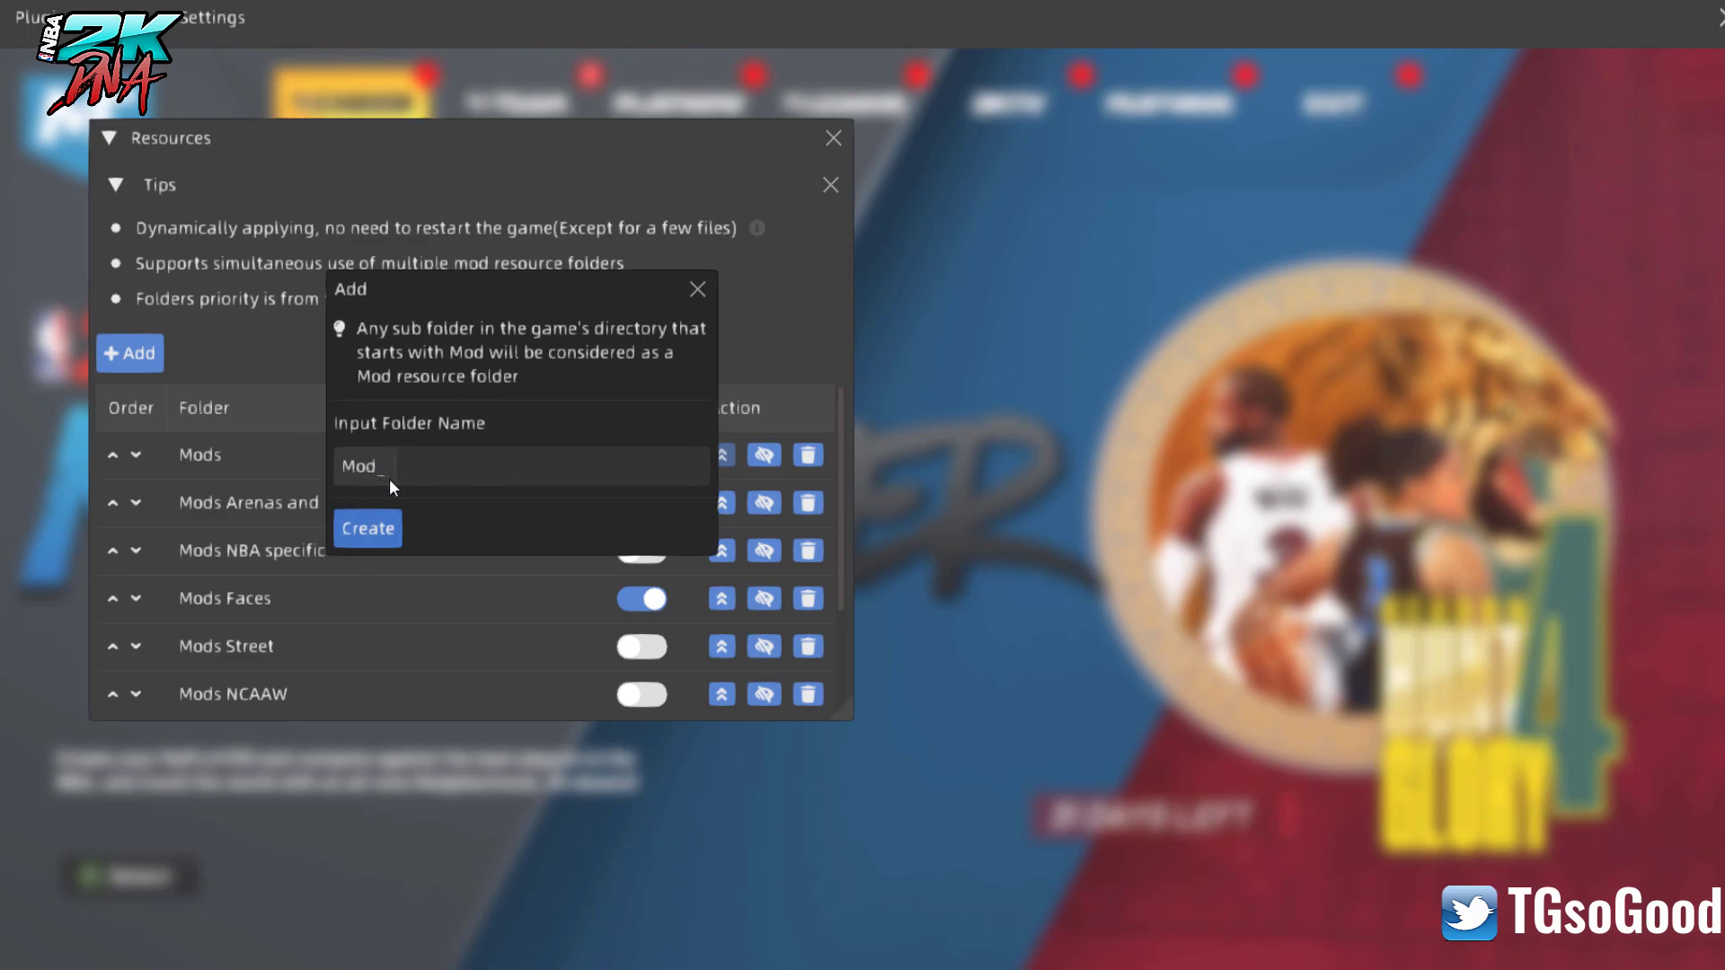
left_click(441, 466)
type("NewTest")
key("alt+Tab")
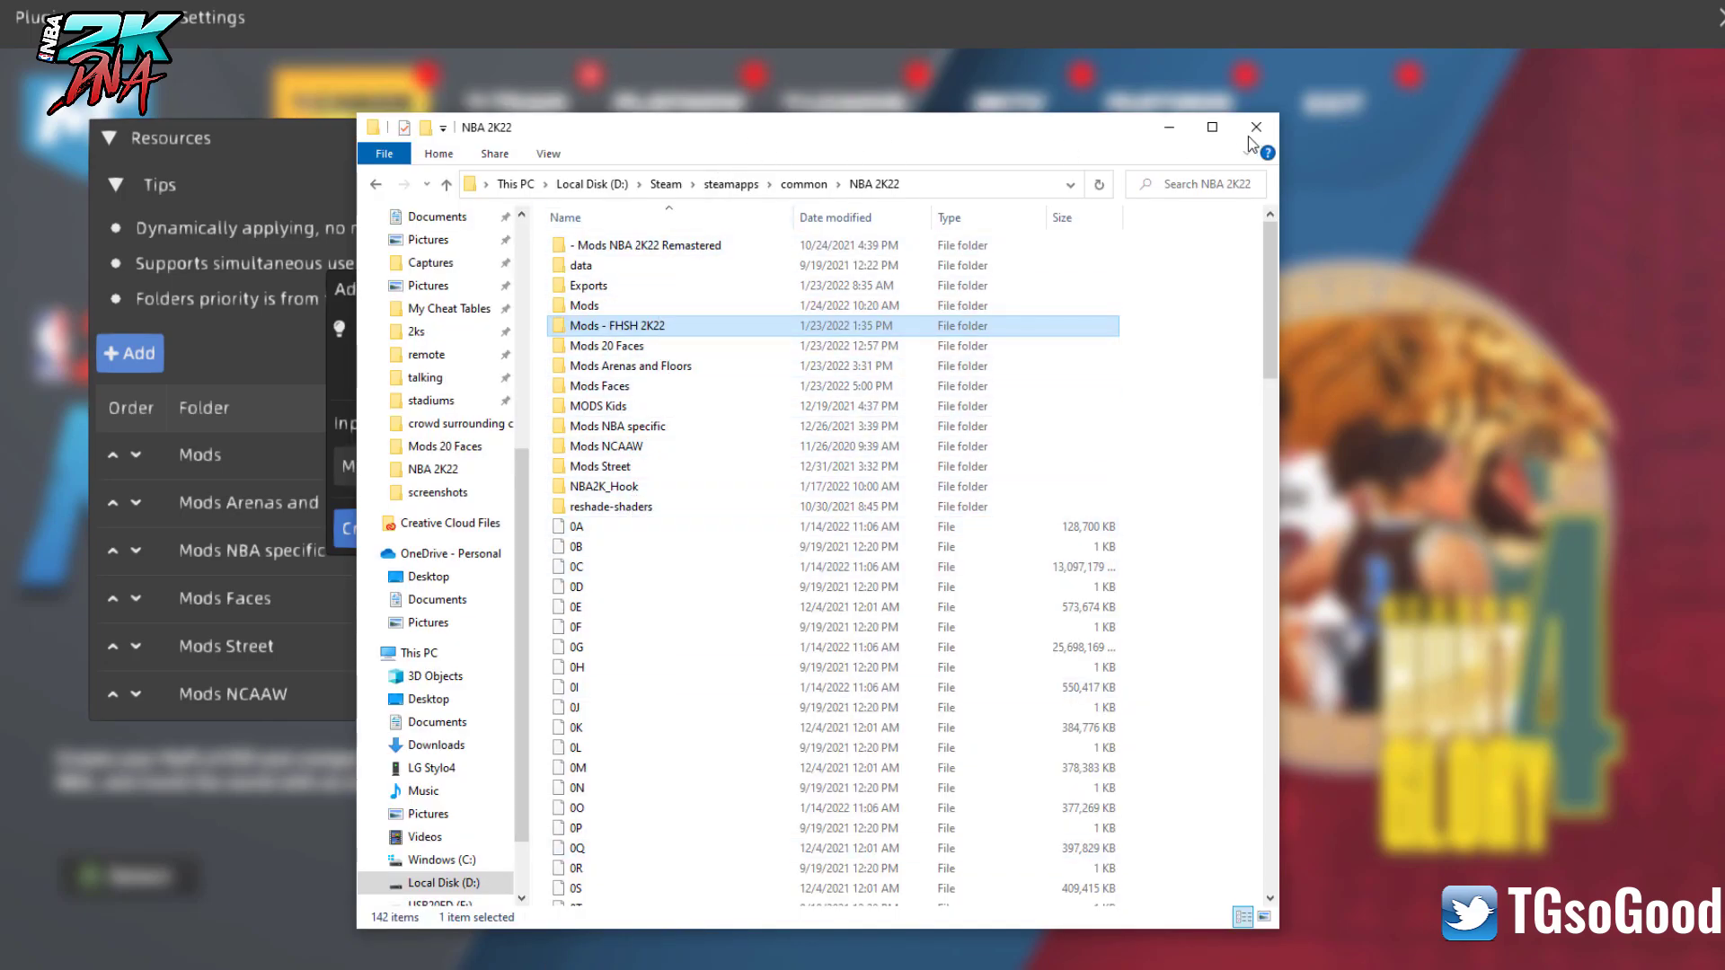
left_click_drag(803, 144, 1217, 144)
Step: Create the Mod_NewTest folder and scroll the Resources list to see it
left_click(368, 529)
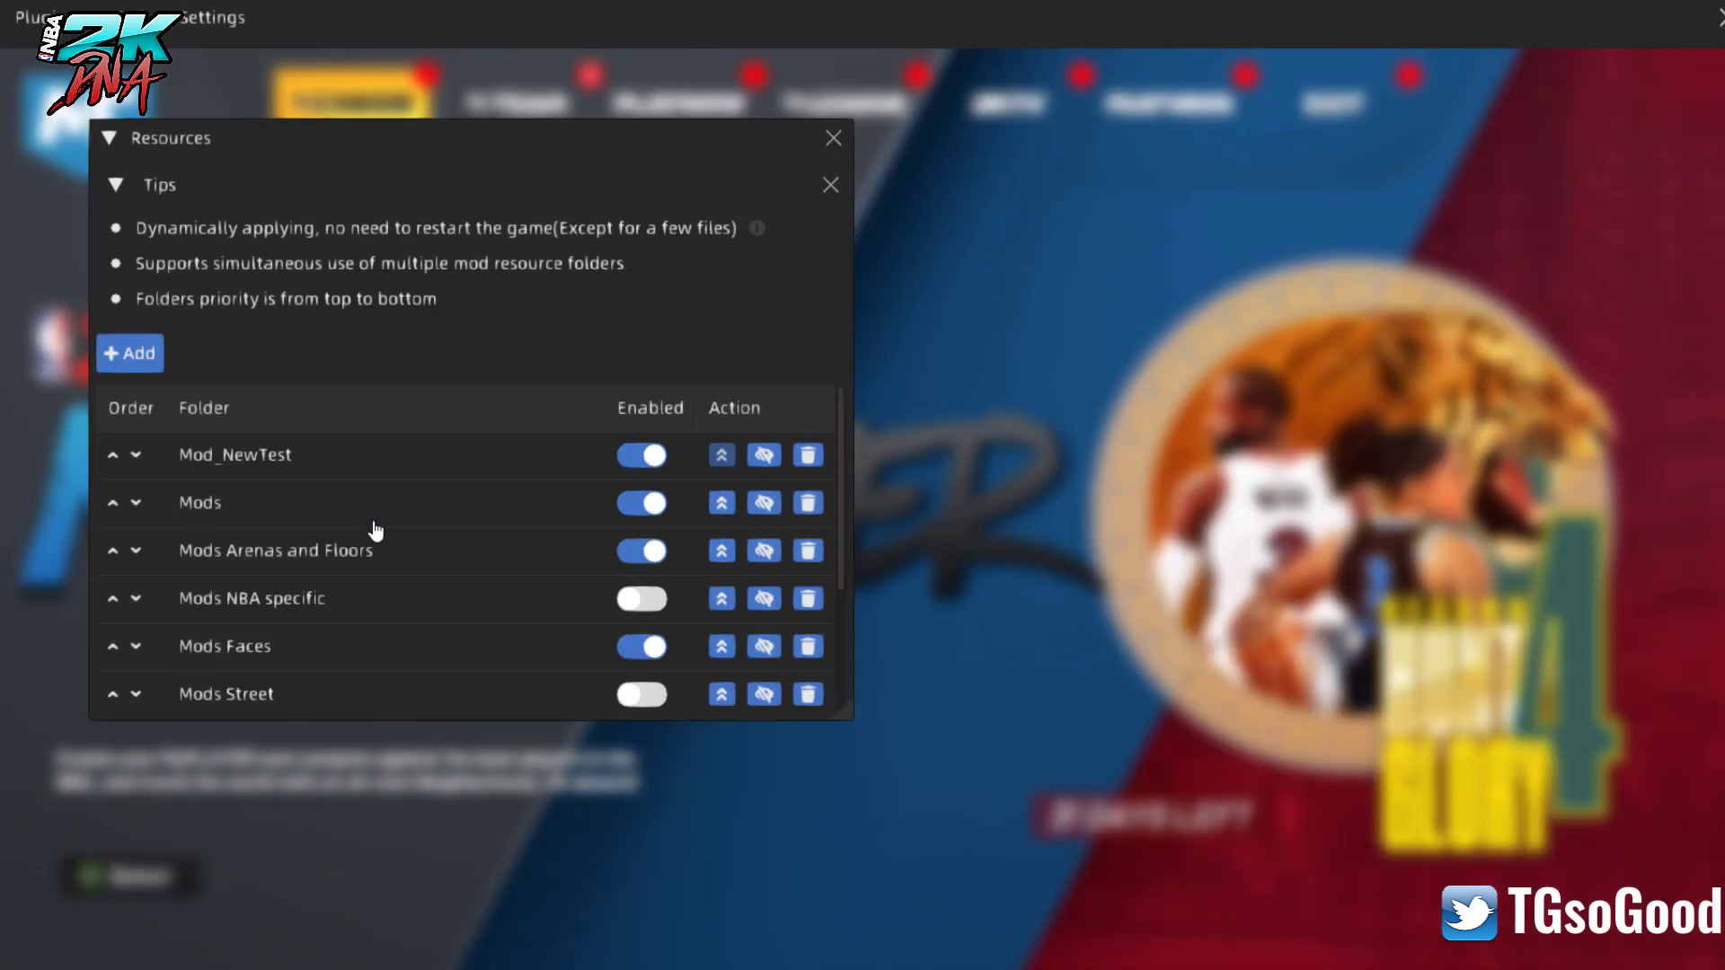
scroll(362, 547, "down", 3)
scroll(281, 692, "up", 3)
Step: Open Mod_NewTest in File Explorer to confirm it is empty
key("alt+Tab")
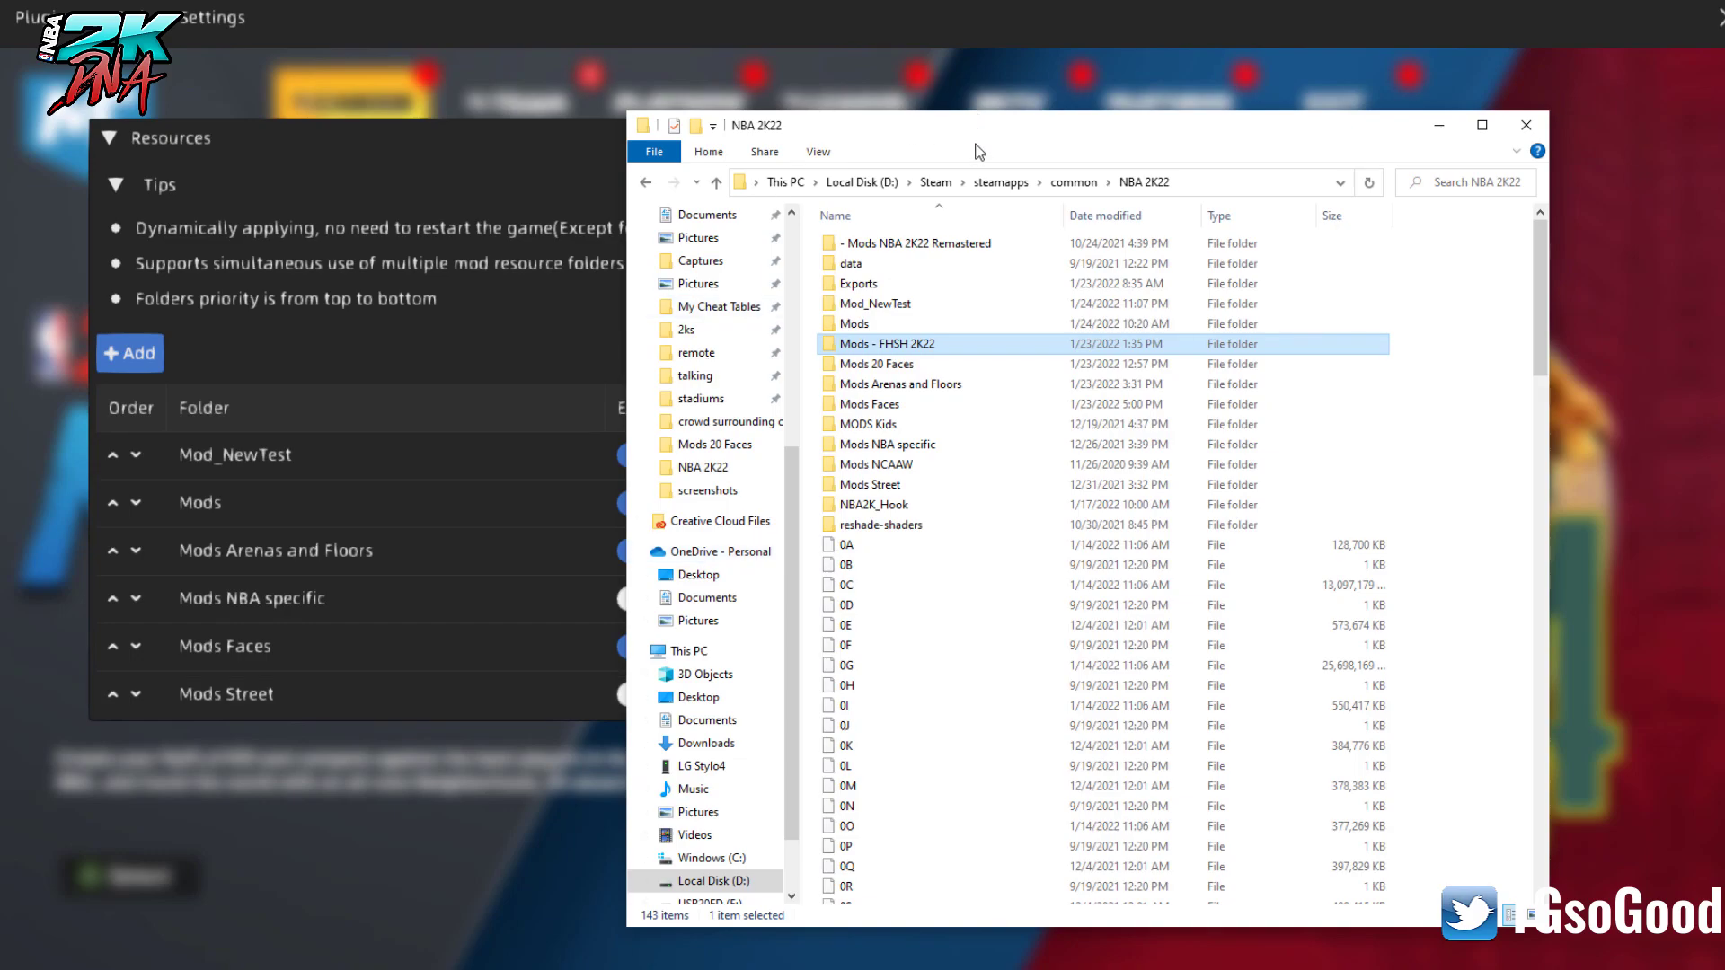
left_click(902, 306)
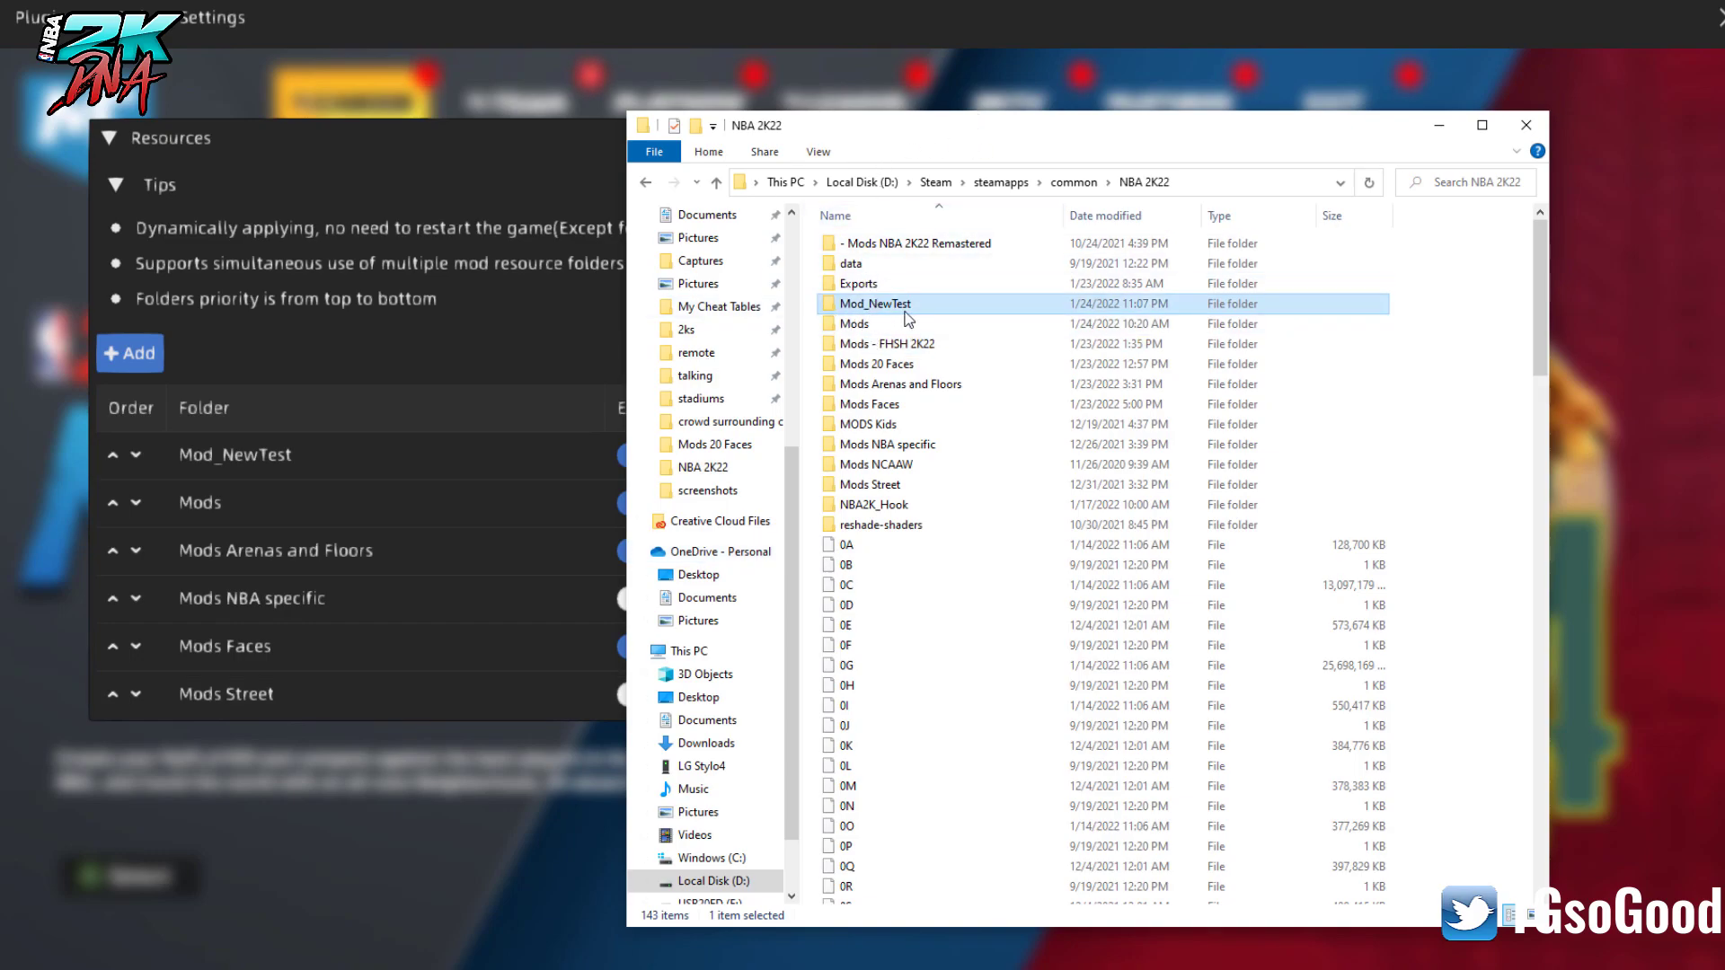
double_click(881, 306)
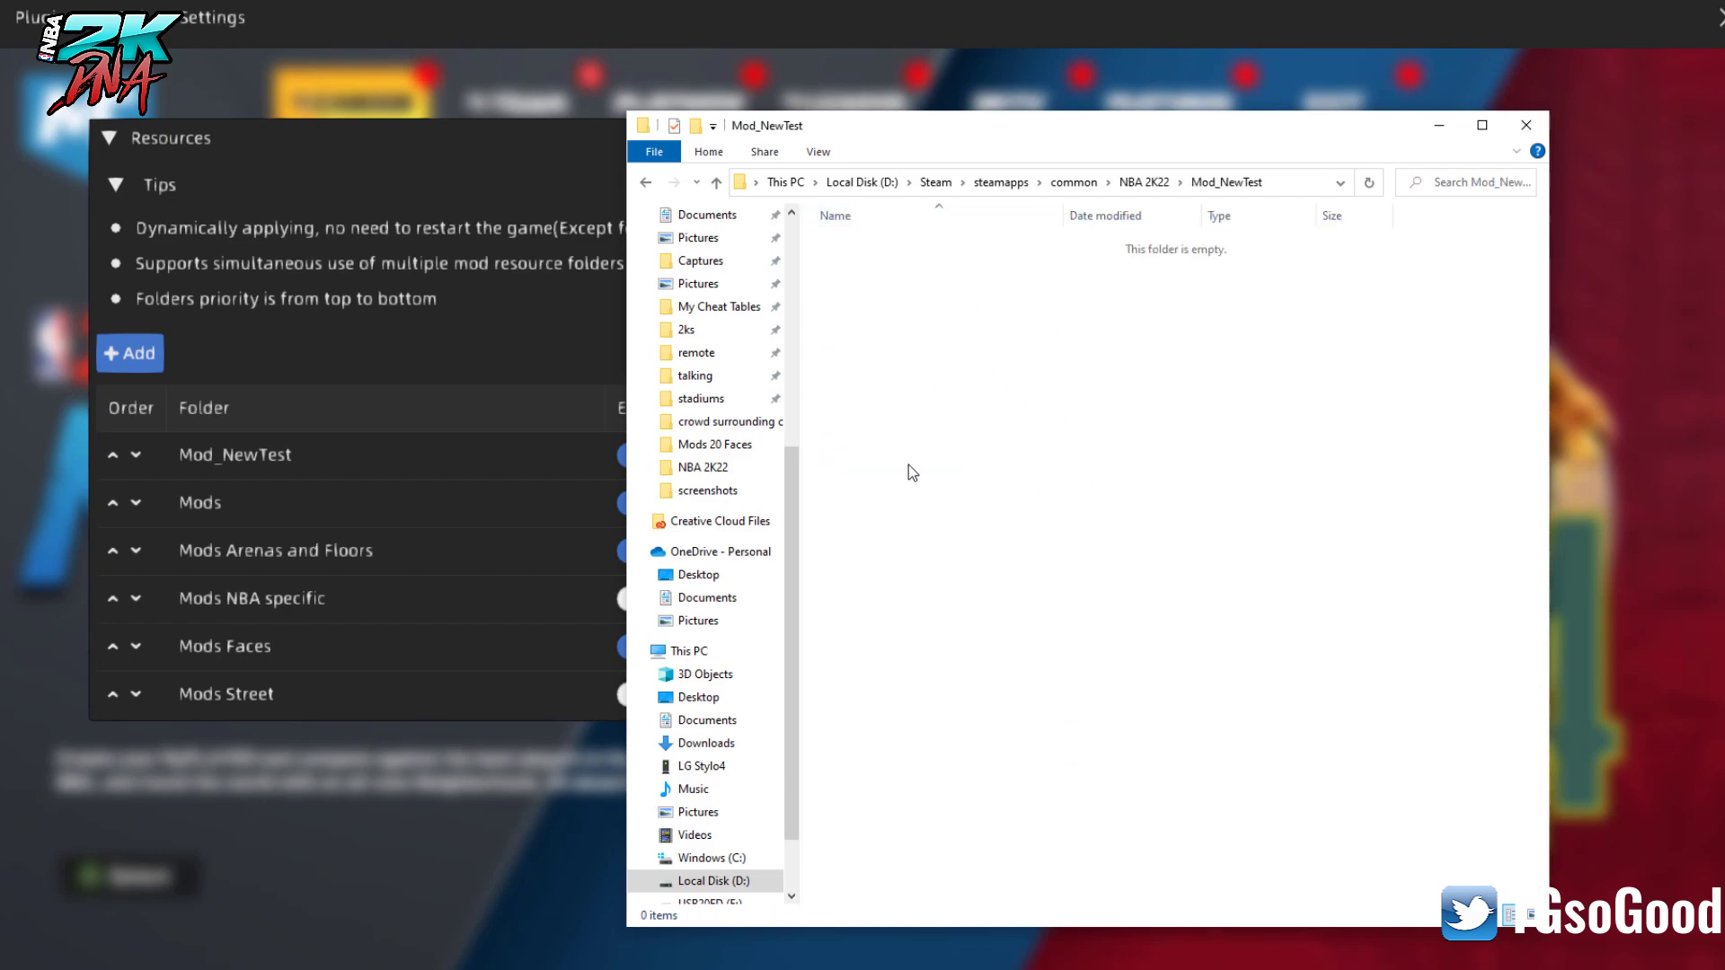